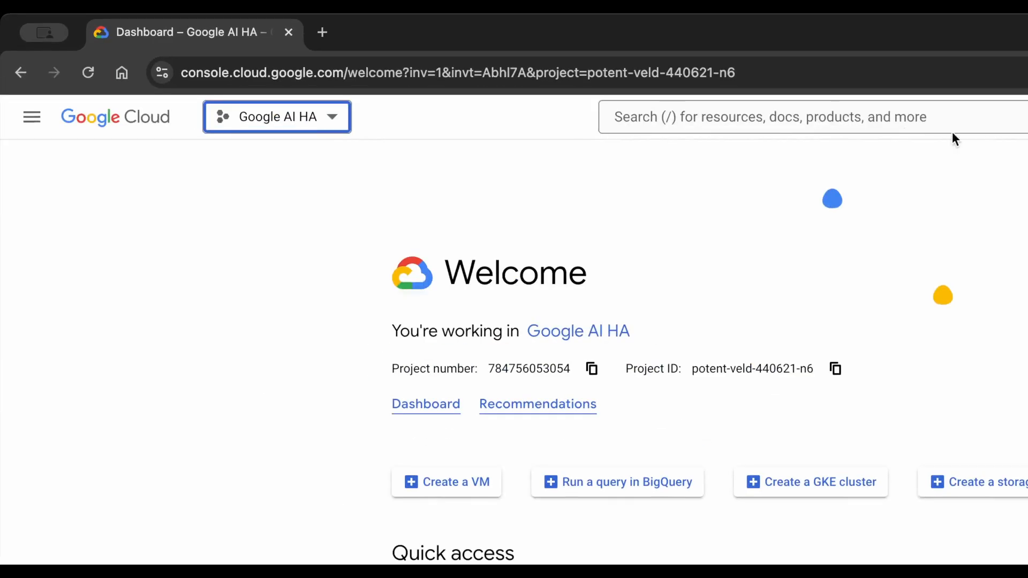
- Search the cloud console for "Distance Matrix" and open the Distance Matrix API product page
{"action": "left_click", "coordinate": [522, 72]}
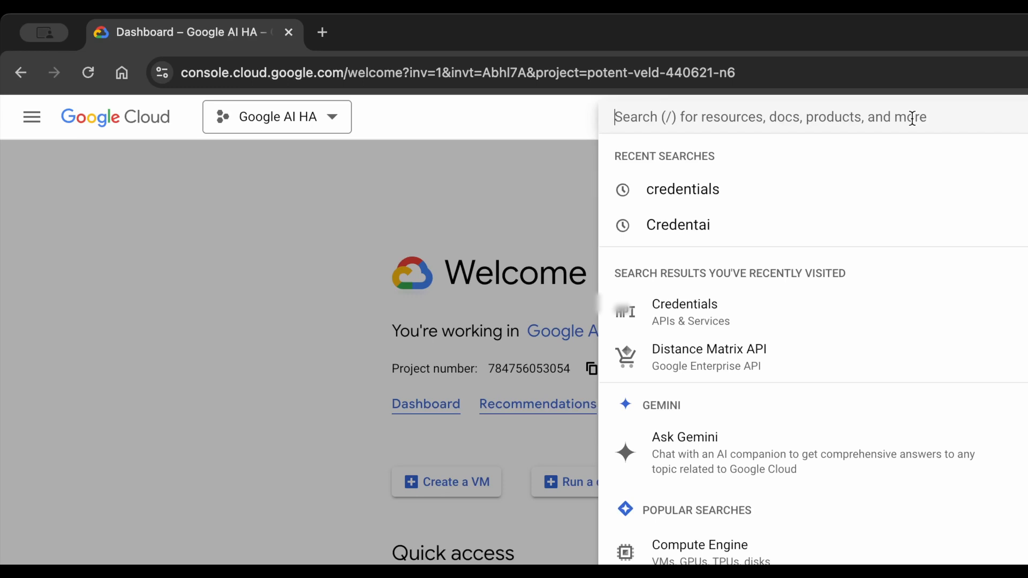
{"action": "type", "text": "Di"}
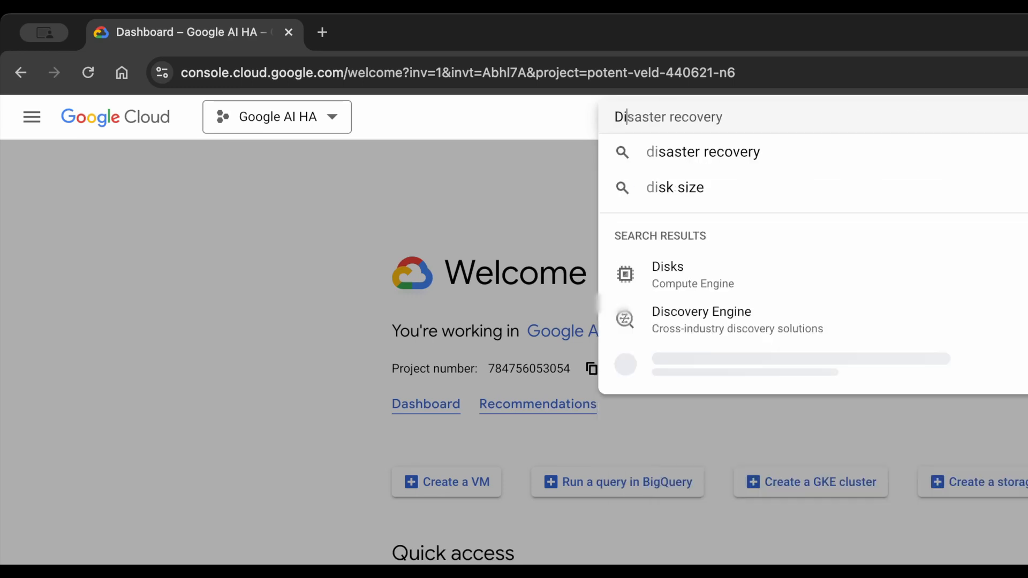
{"action": "type", "text": "stance "}
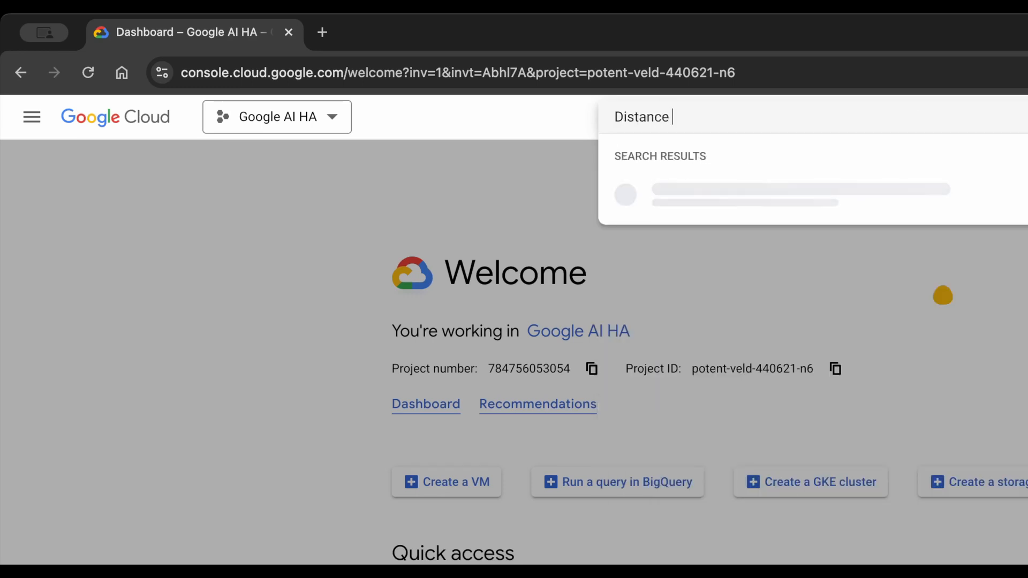
{"action": "type", "text": "Matrix"}
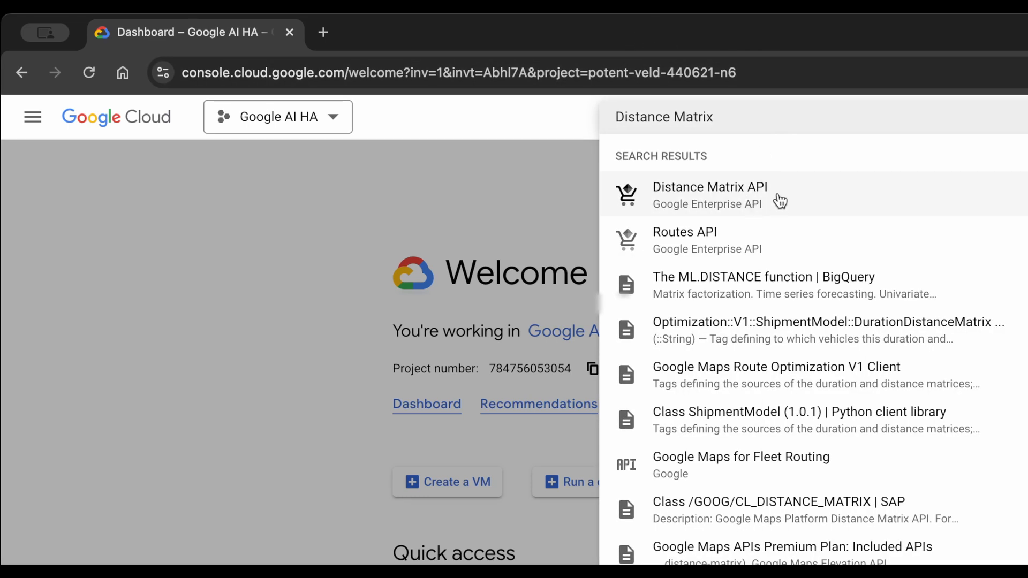
{"action": "left_click", "coordinate": [780, 201]}
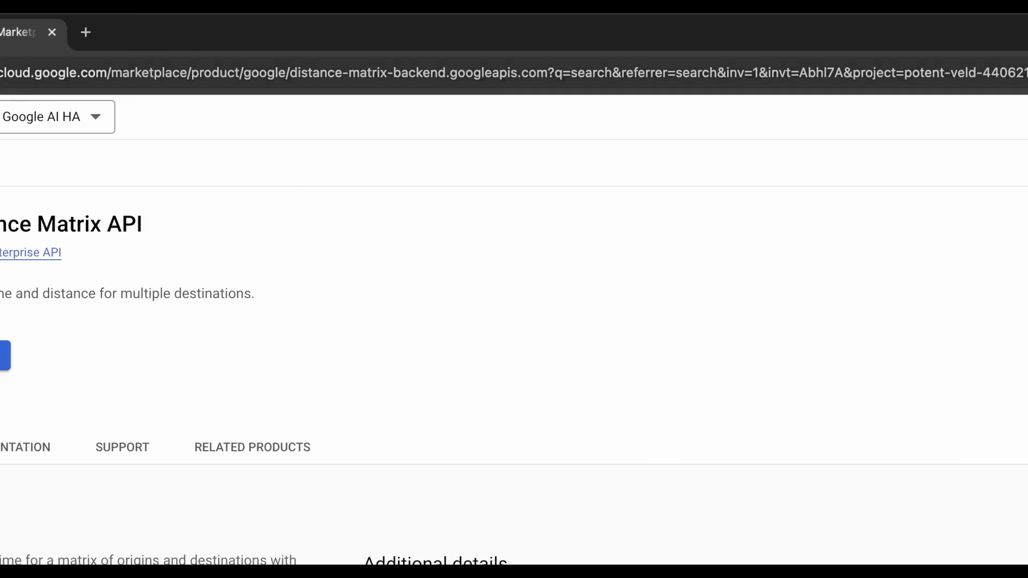
- Search the console for "credentials" and open the Credentials page of APIs & Services
{"action": "left_click", "coordinate": [1022, 116]}
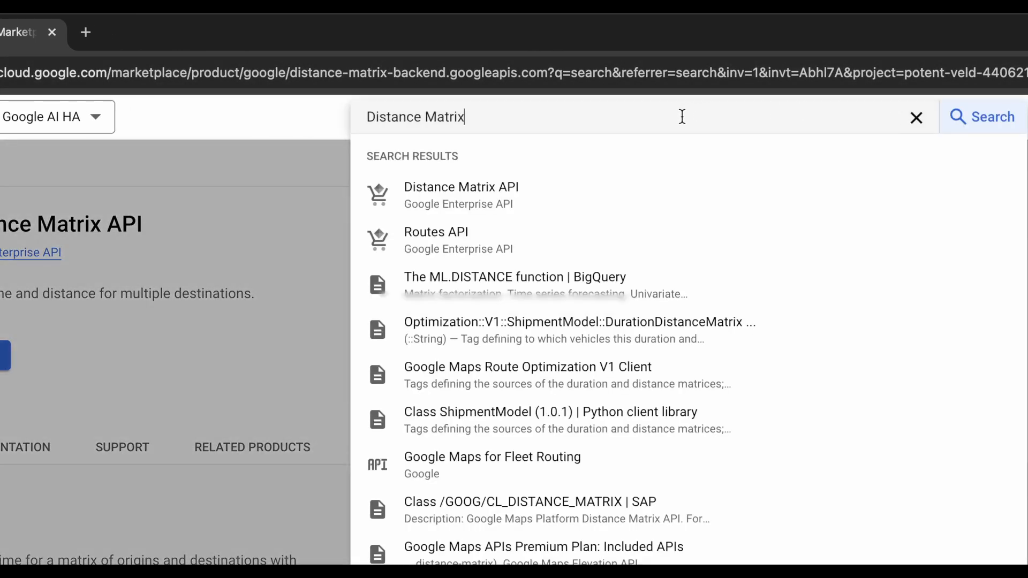
{"action": "type", "text": "C"}
{"action": "key", "text": "ctrl+a"}
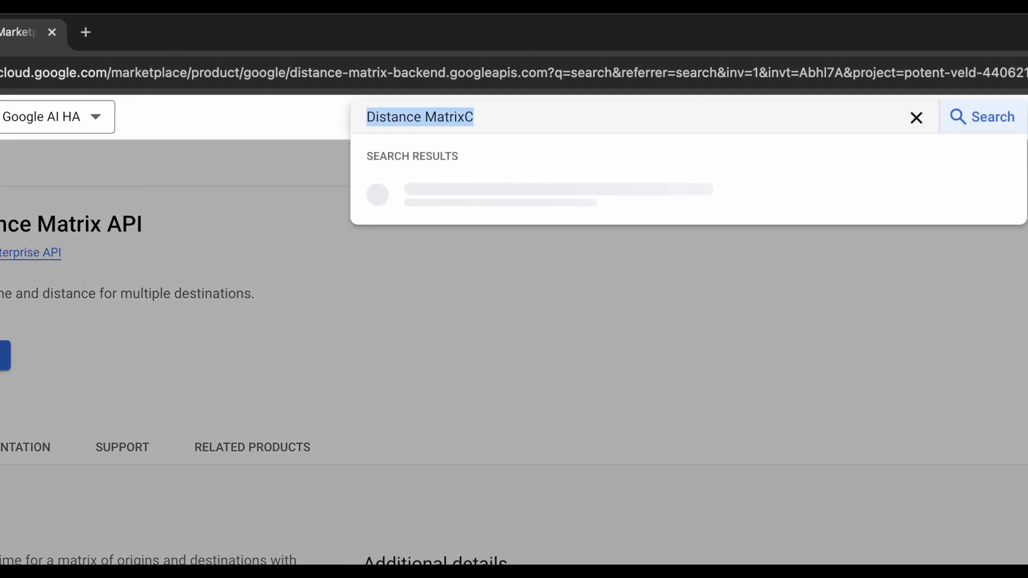
{"action": "type", "text": "Cred"}
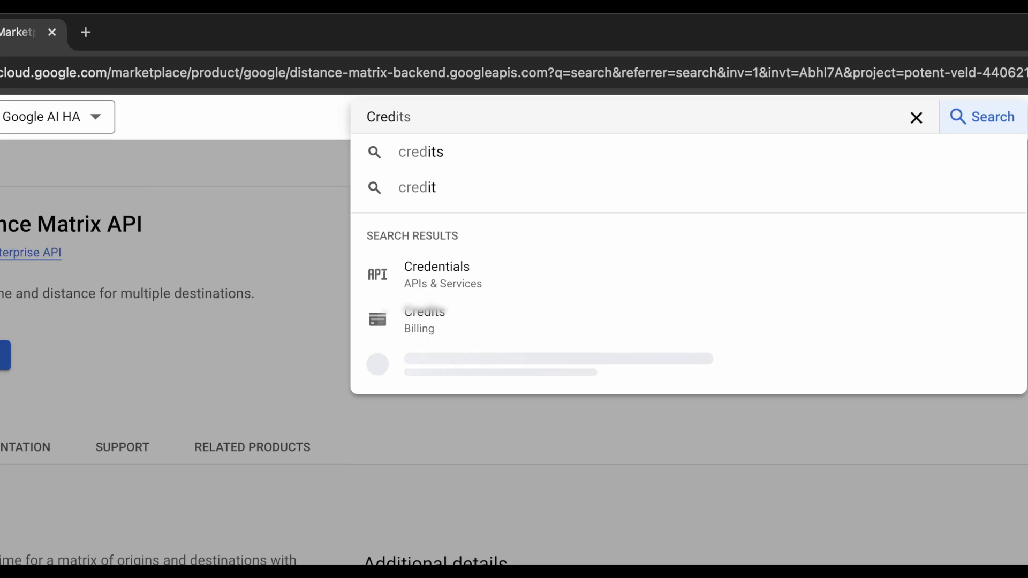
{"action": "type", "text": "enti"}
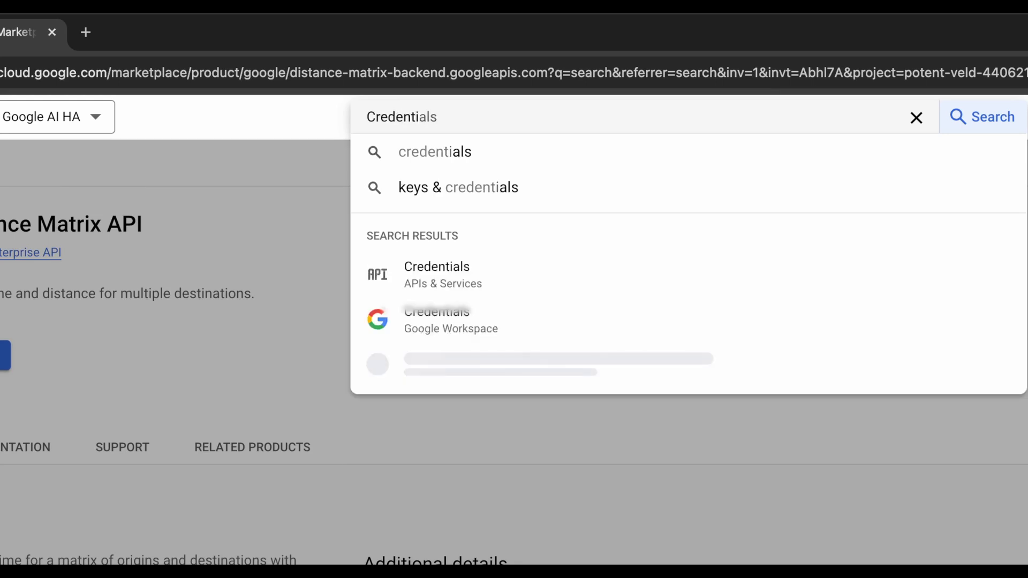
{"action": "left_click", "coordinate": [608, 163]}
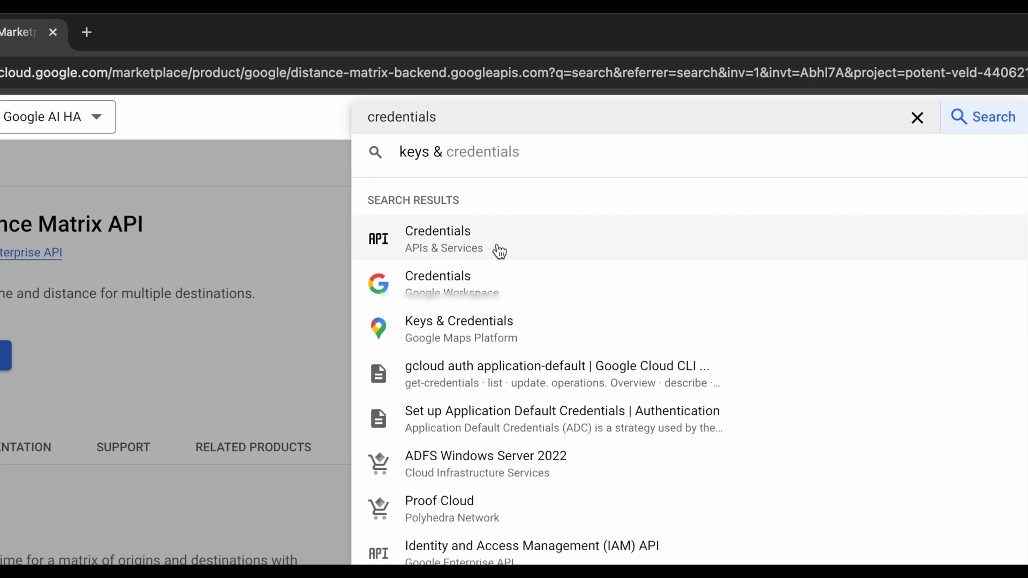
{"action": "left_click", "coordinate": [503, 248]}
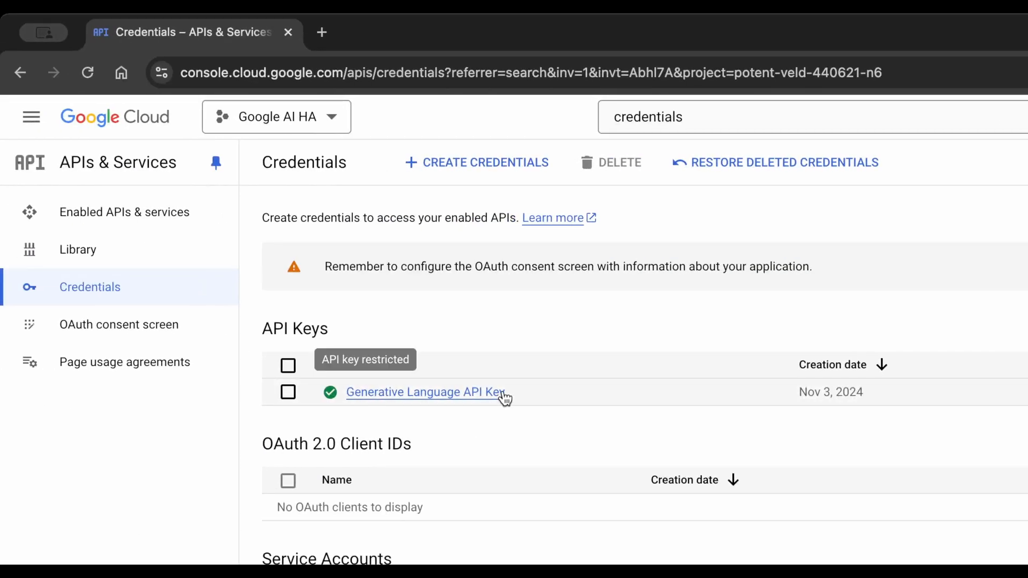
- Create a new API key credential, copy the key to the clipboard and dismiss the confirmation dialog
{"action": "left_click", "coordinate": [508, 169]}
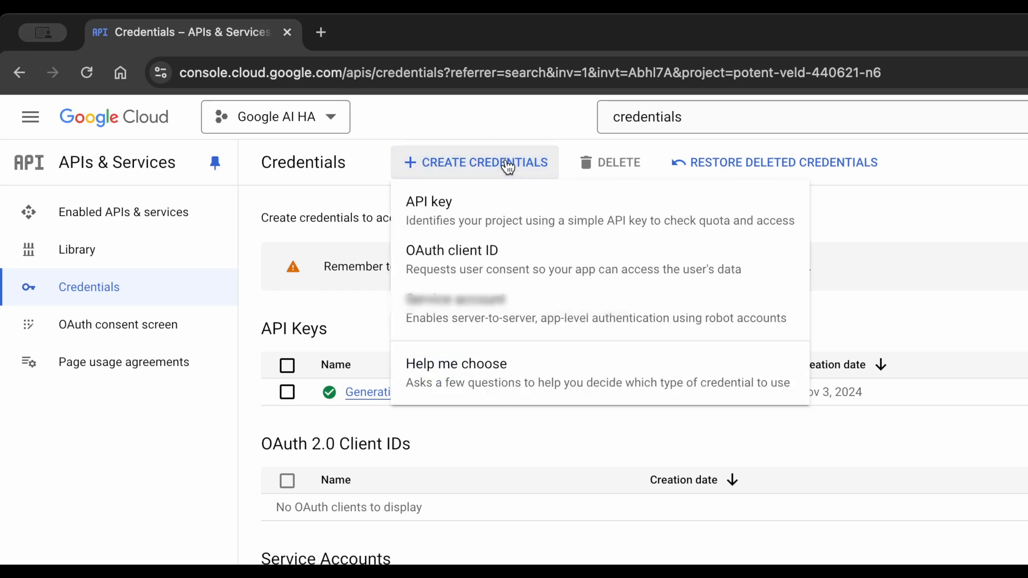
{"action": "left_click", "coordinate": [520, 226]}
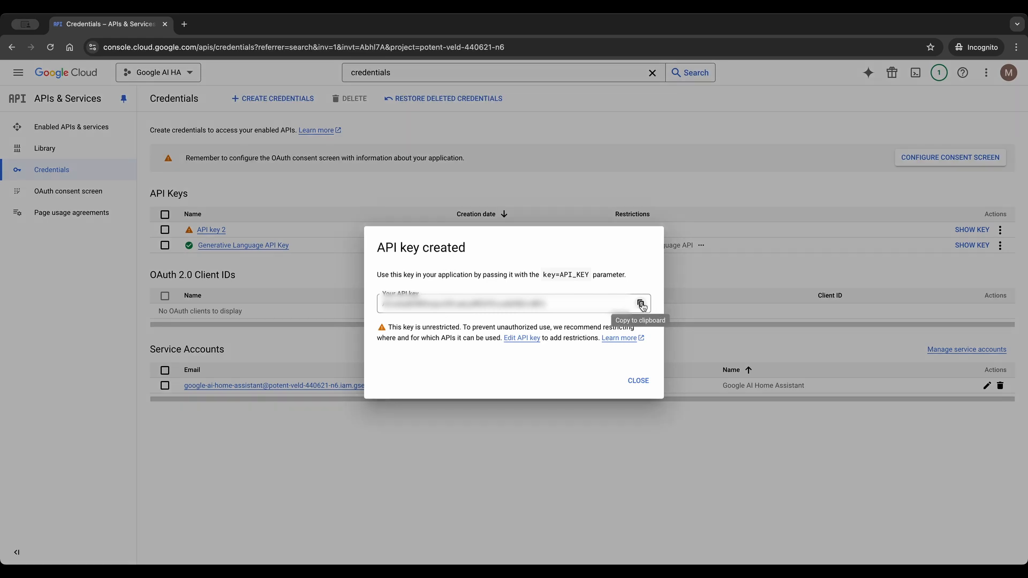
{"action": "left_click", "coordinate": [641, 304]}
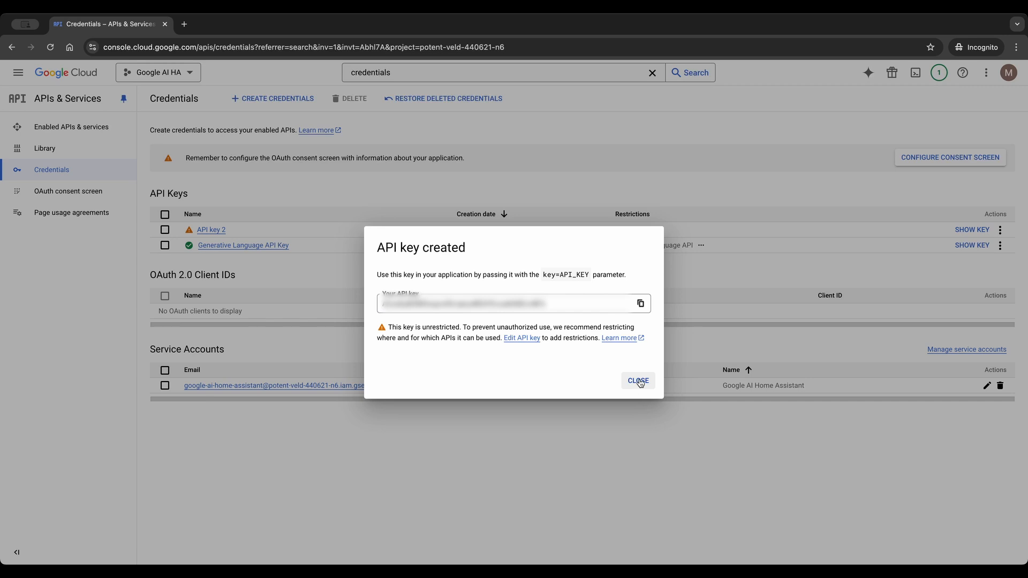
{"action": "left_click", "coordinate": [639, 383]}
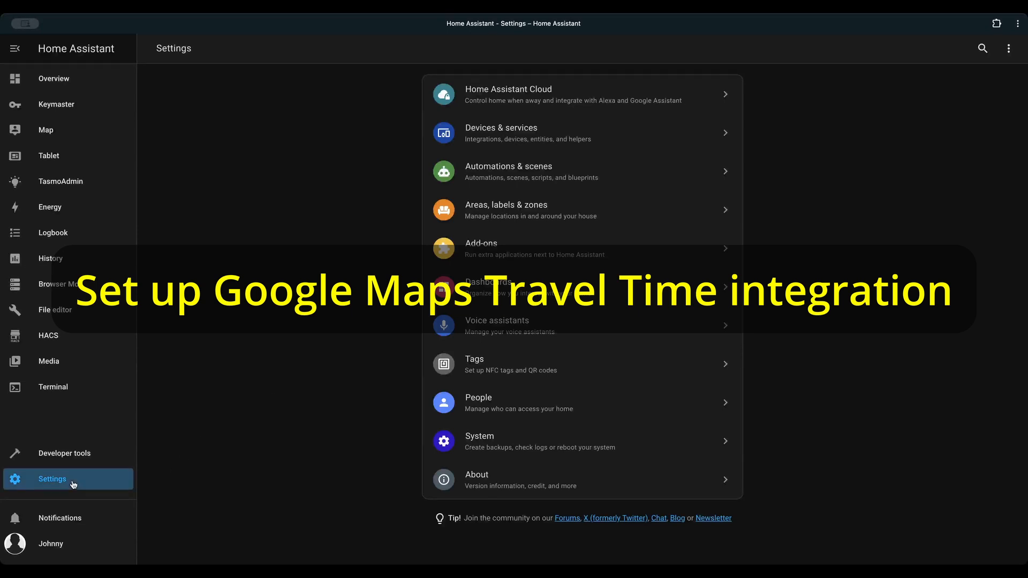
- In Home Assistant's Devices & services, find the Google brand and start adding the Google Maps Travel Time integration
{"action": "left_click", "coordinate": [583, 132]}
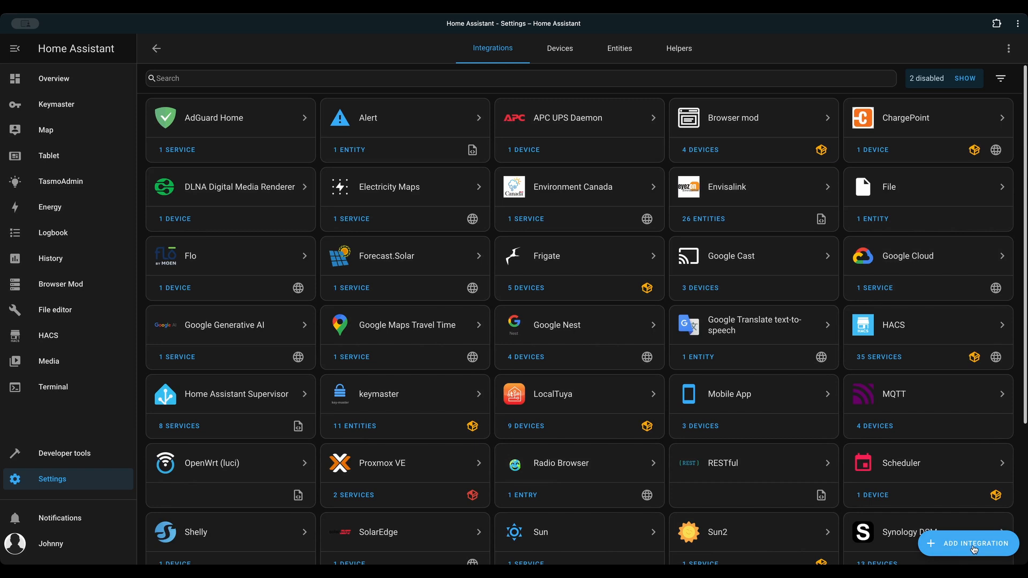
{"action": "left_click", "coordinate": [973, 547]}
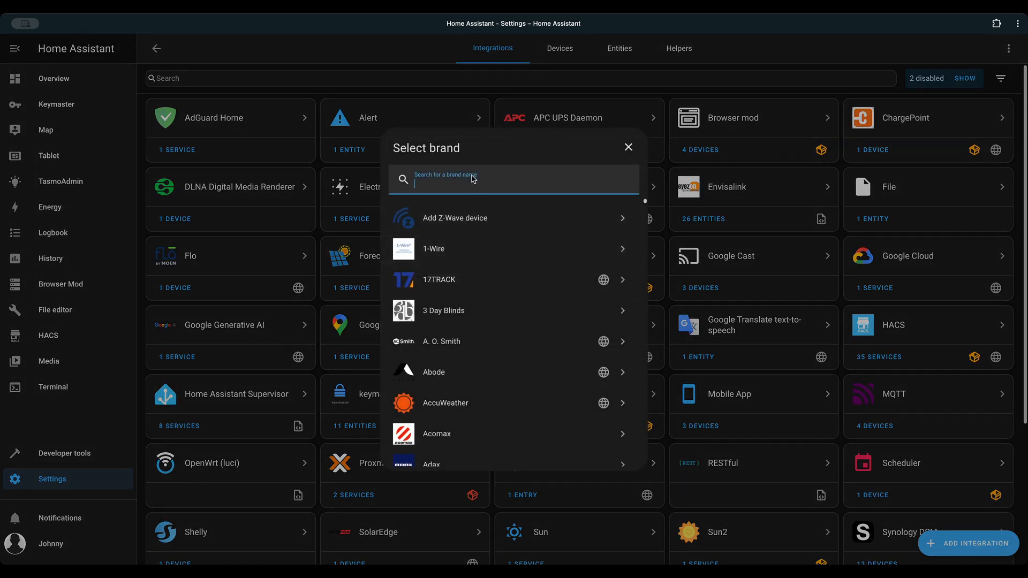
{"action": "type", "text": "google"}
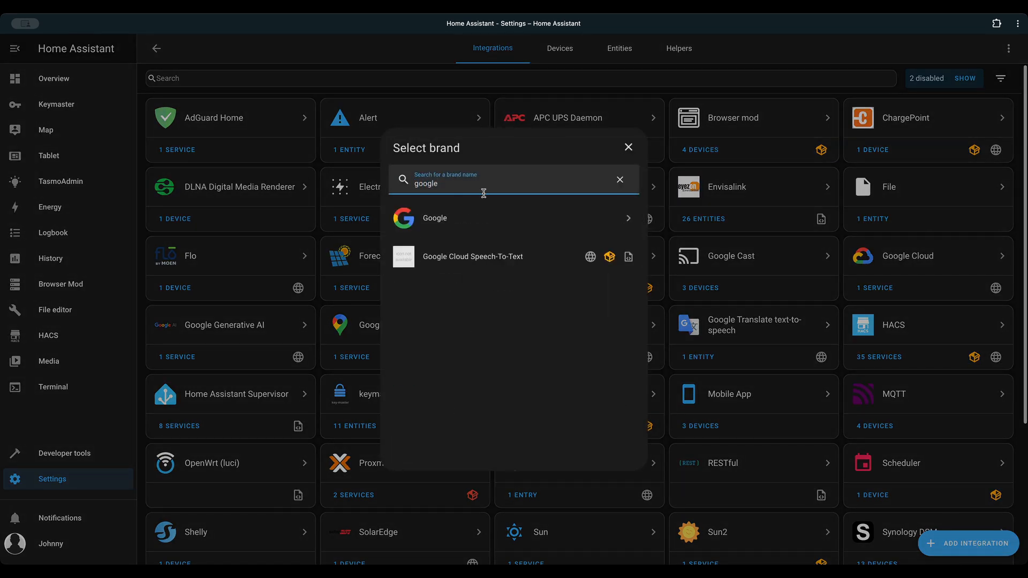
{"action": "left_click", "coordinate": [480, 216]}
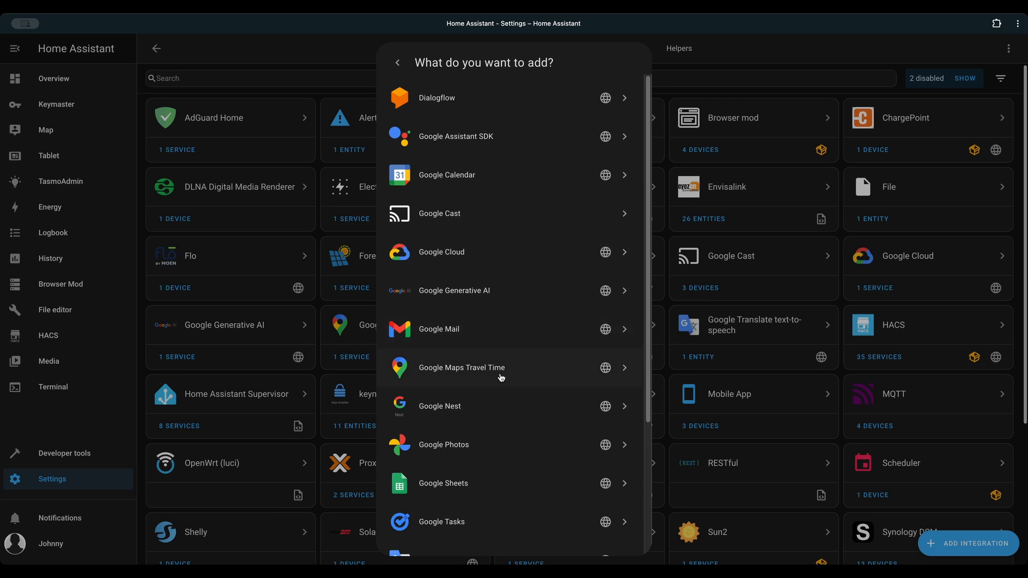
{"action": "left_click", "coordinate": [501, 379]}
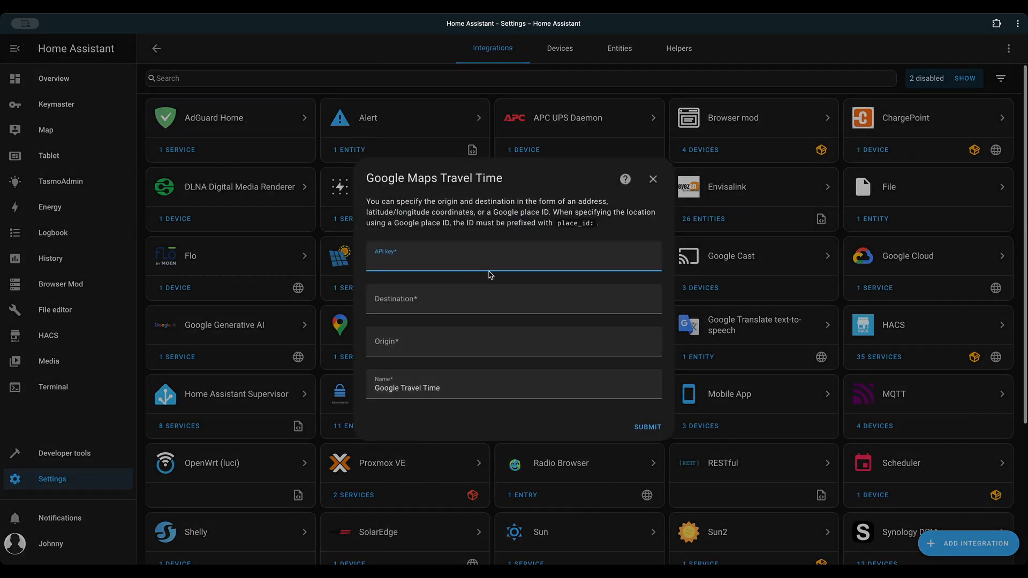
- Fill in destination "work address", origin "home address" and name "Google Travel Time for work" without an API key, then close the setup form
{"action": "left_click", "coordinate": [481, 303]}
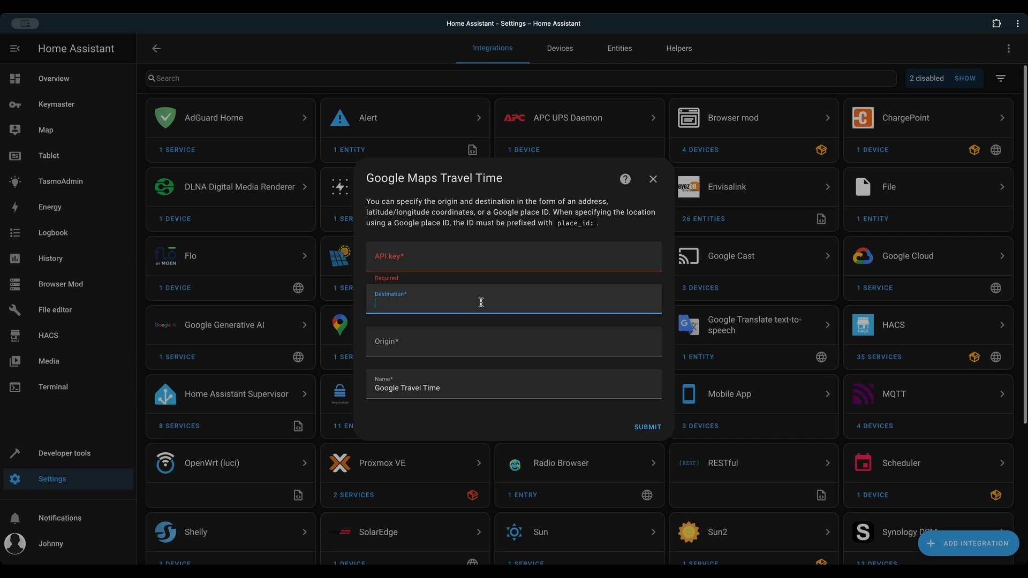
{"action": "type", "text": "work address"}
{"action": "key", "text": "Tab"}
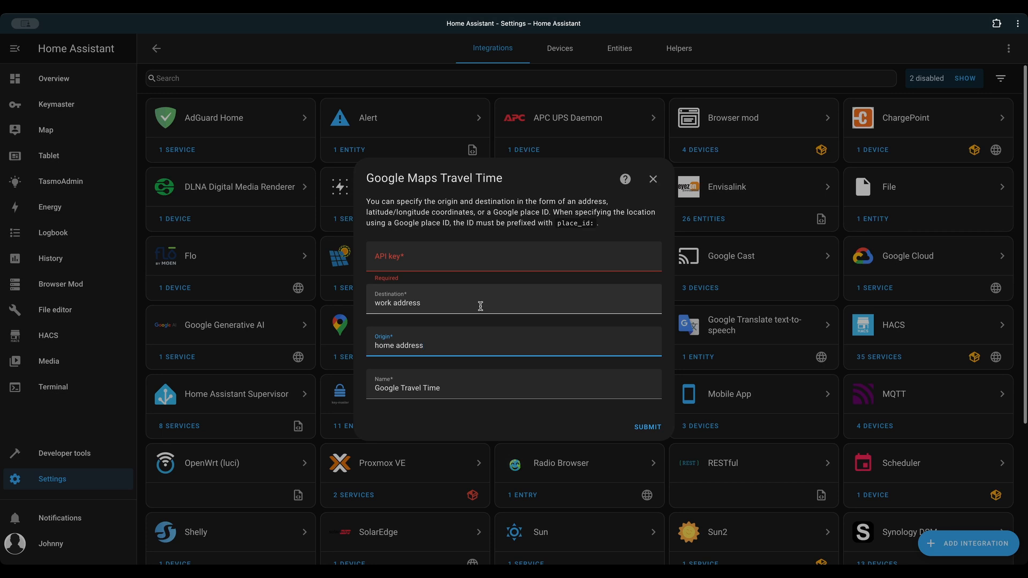
{"action": "left_click", "coordinate": [461, 391]}
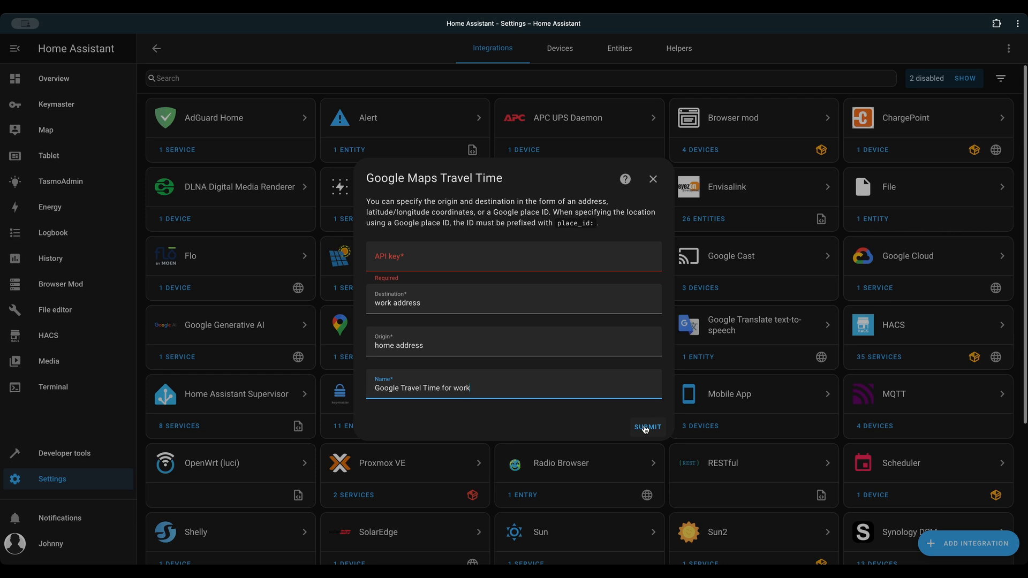
{"action": "left_click", "coordinate": [654, 182]}
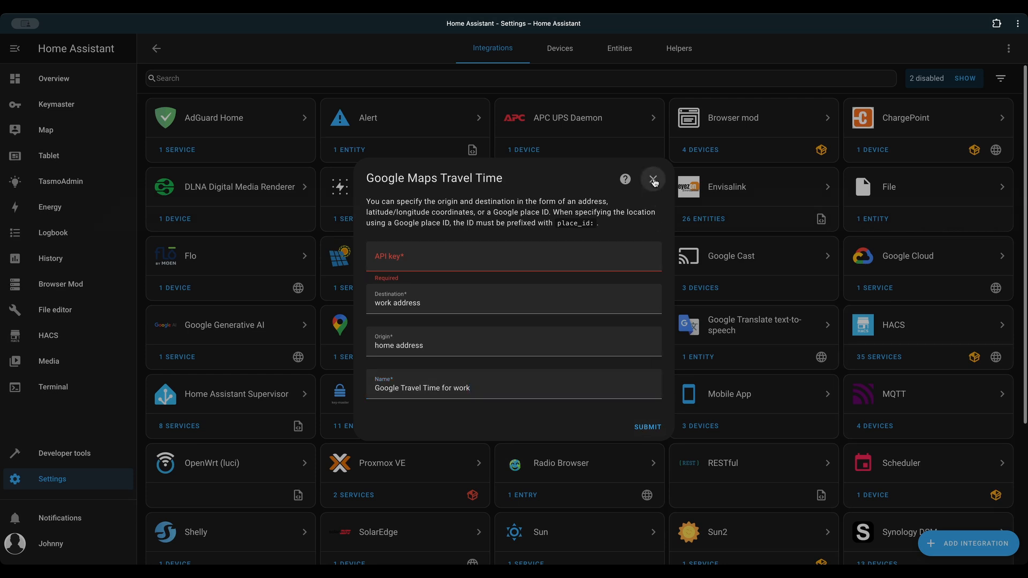
- Open the existing Google Maps Travel Time integration and examine its travel time sensor's history and its entity list
{"action": "left_click", "coordinate": [404, 330]}
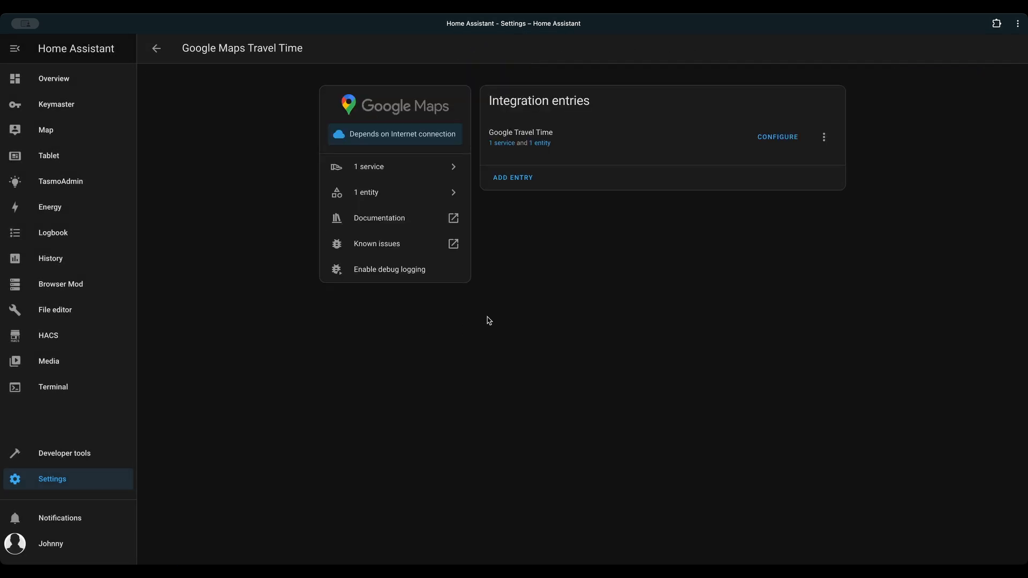
{"action": "left_click", "coordinate": [503, 143]}
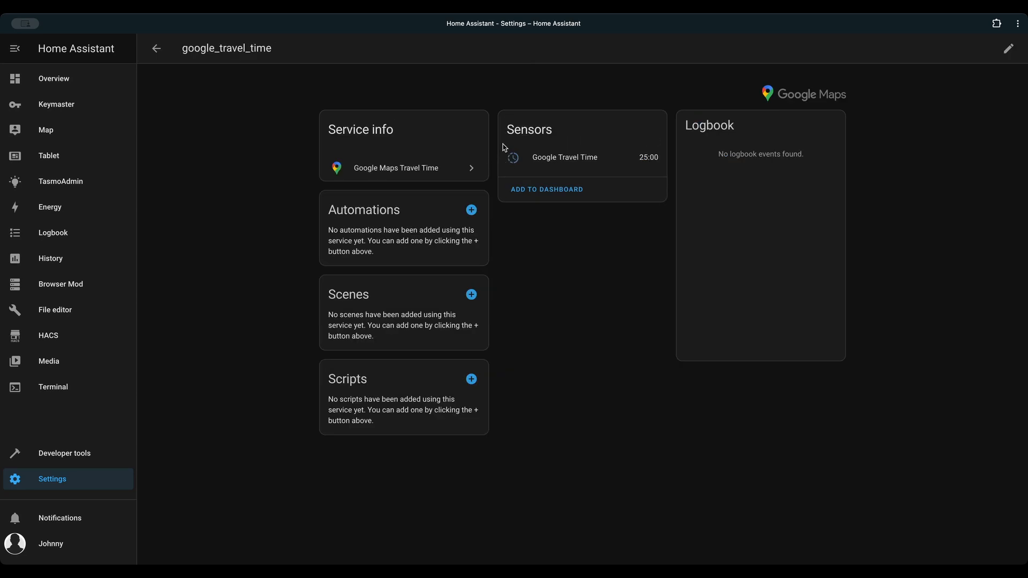
{"action": "left_click", "coordinate": [591, 165]}
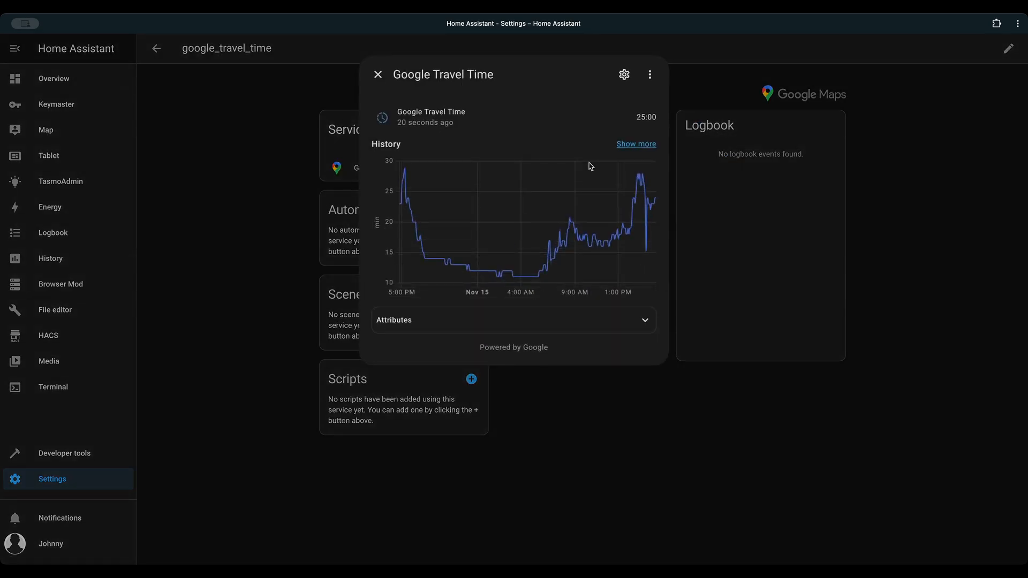
{"action": "left_click", "coordinate": [378, 76]}
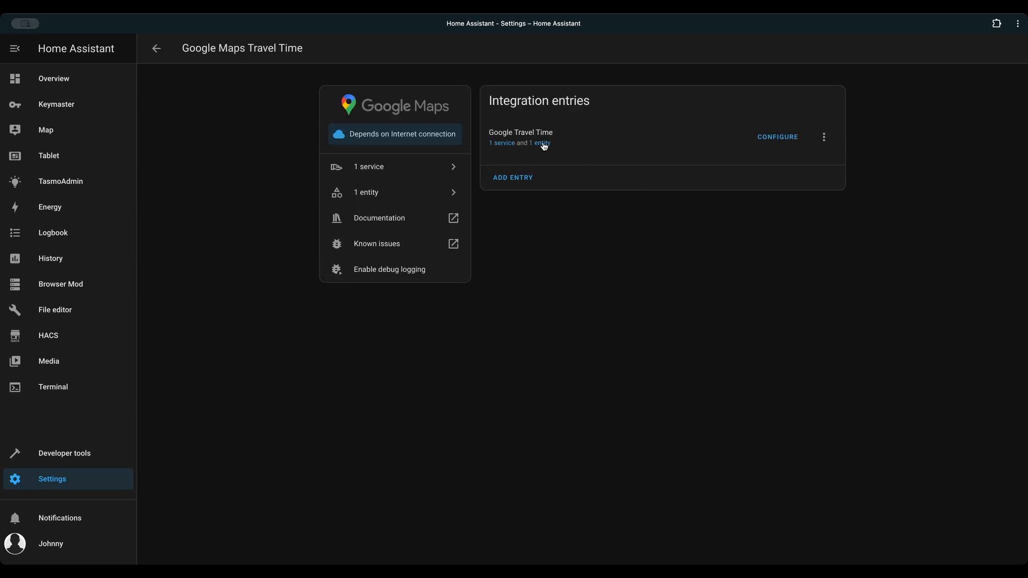
{"action": "left_click", "coordinate": [543, 144]}
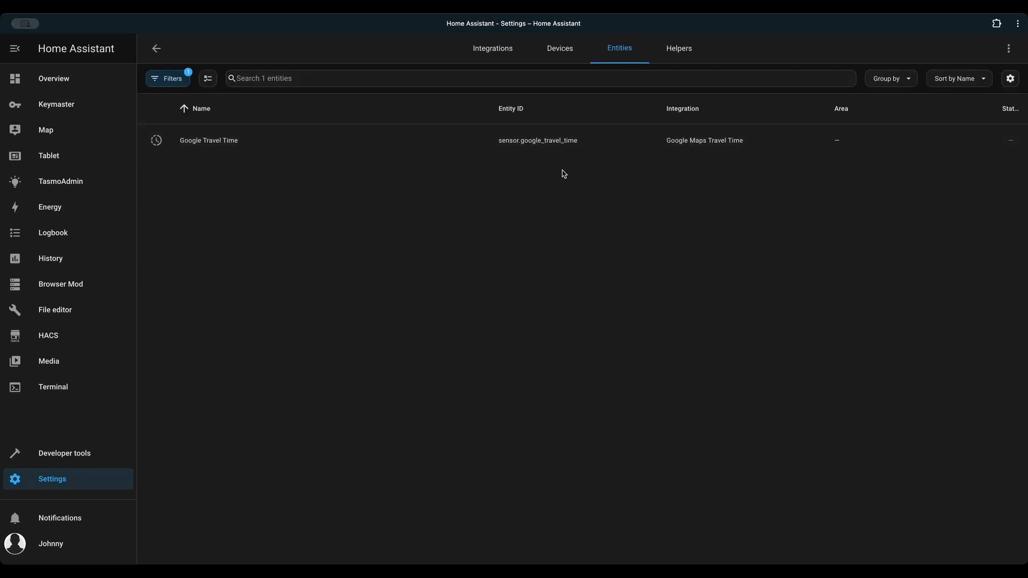
{"action": "key", "text": "alt+Left"}
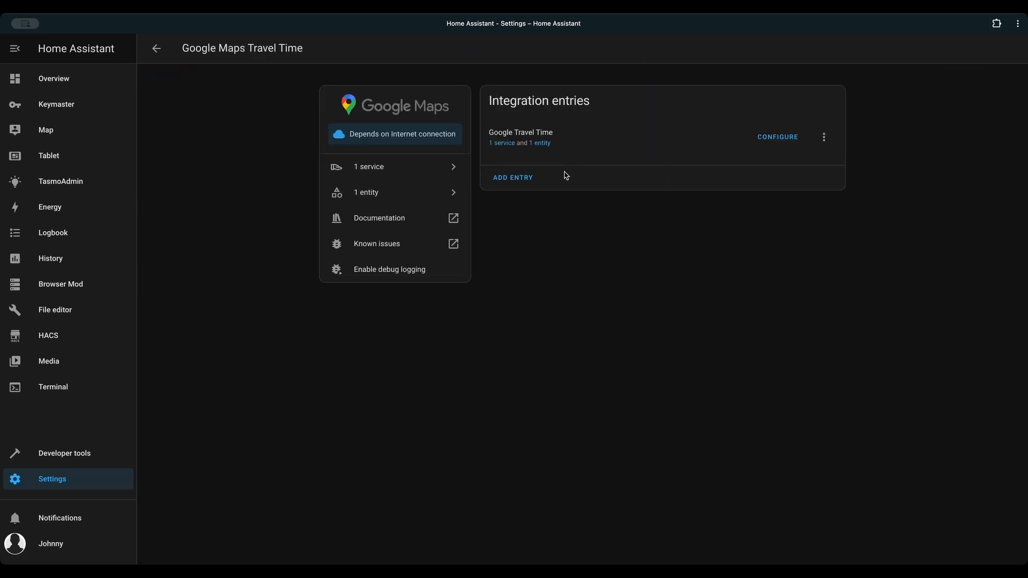
- Examine the Google Travel Time entry's choices for travel mode, traffic model, transit mode and transit routing preference, then close the options without submitting
{"action": "left_click", "coordinate": [772, 140]}
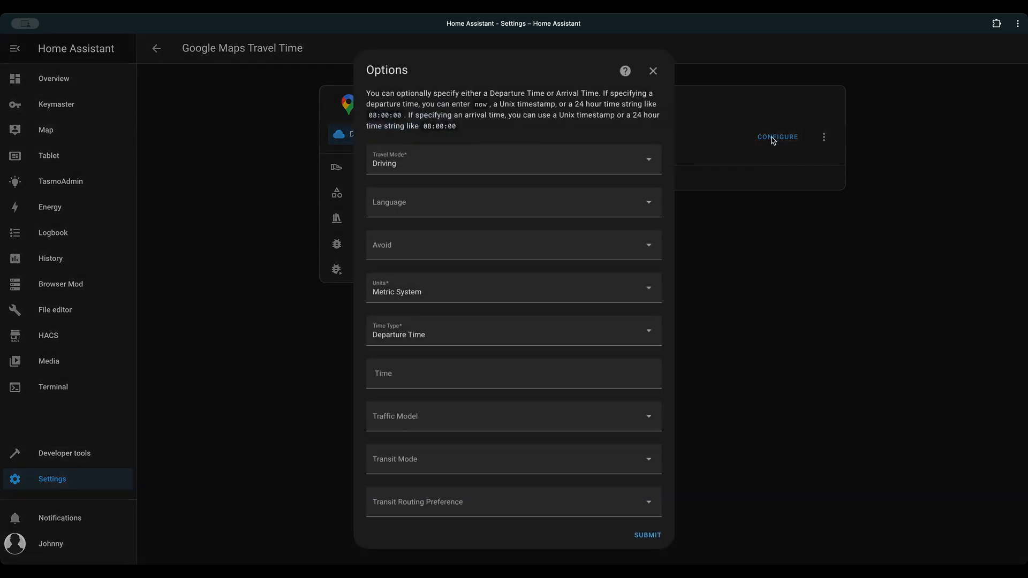
{"action": "left_click", "coordinate": [647, 167]}
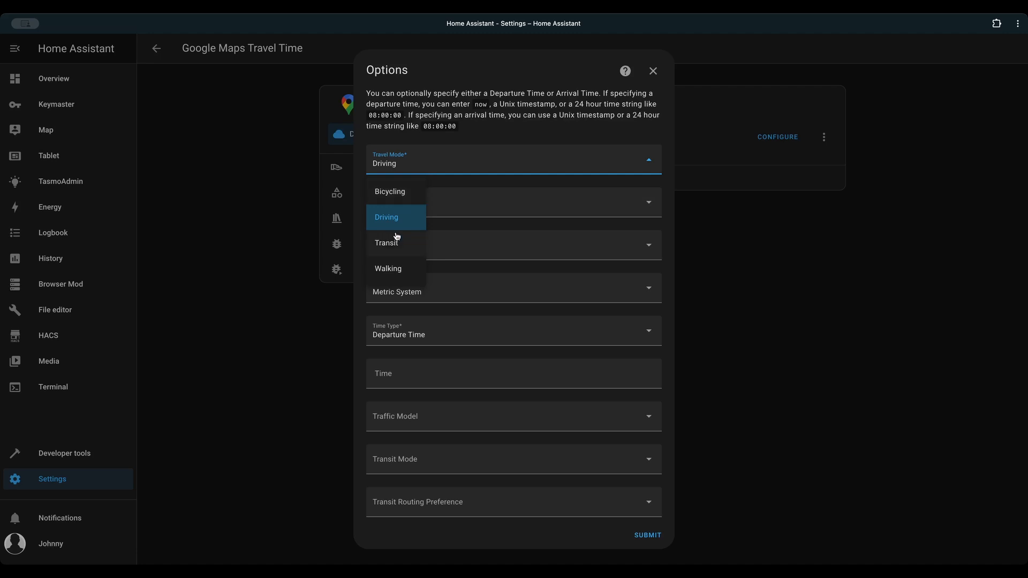
{"action": "left_click", "coordinate": [650, 162]}
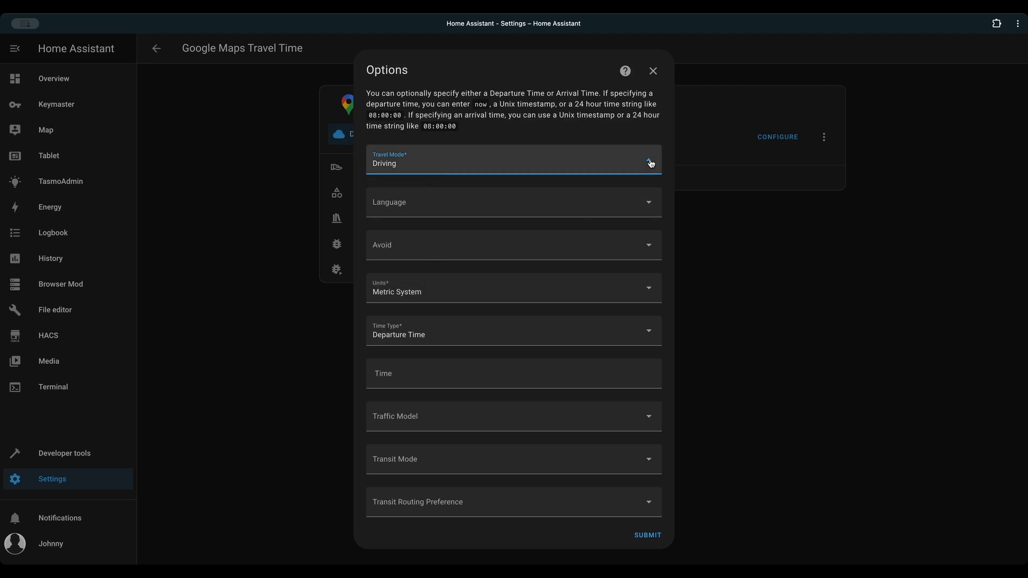
{"action": "left_click", "coordinate": [651, 421]}
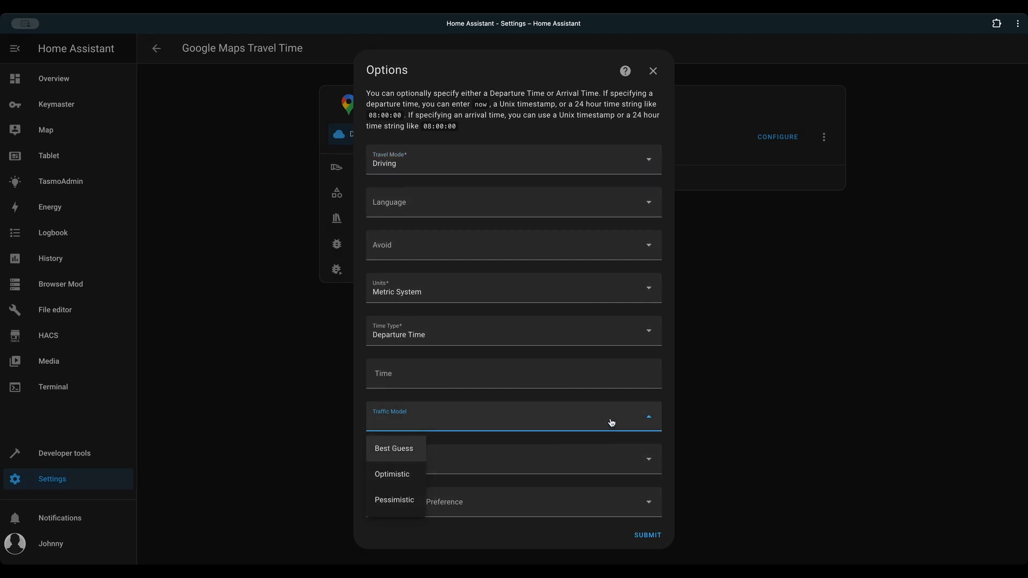
{"action": "left_click", "coordinate": [649, 420]}
{"action": "left_click", "coordinate": [650, 461]}
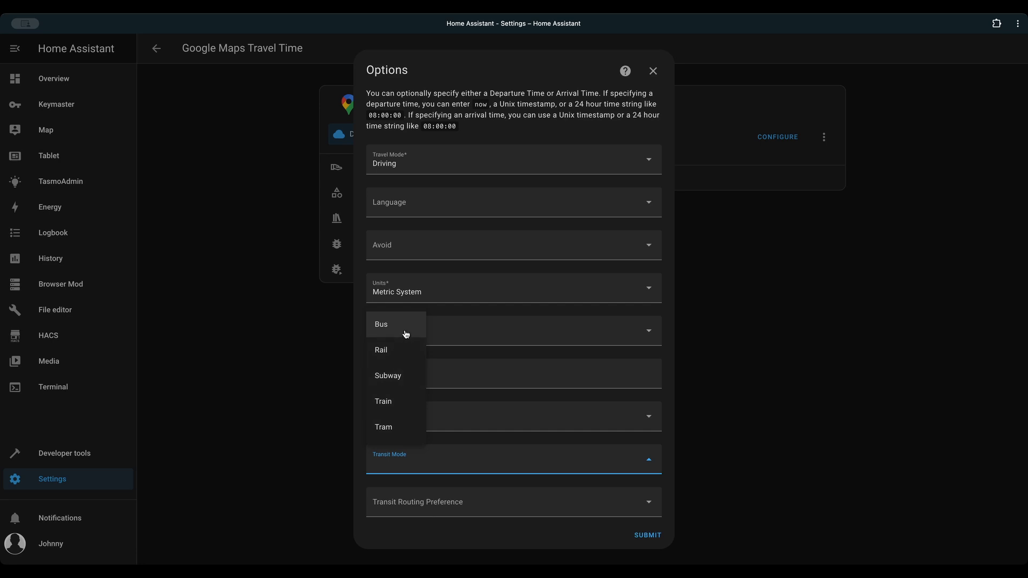
{"action": "left_click", "coordinate": [648, 464]}
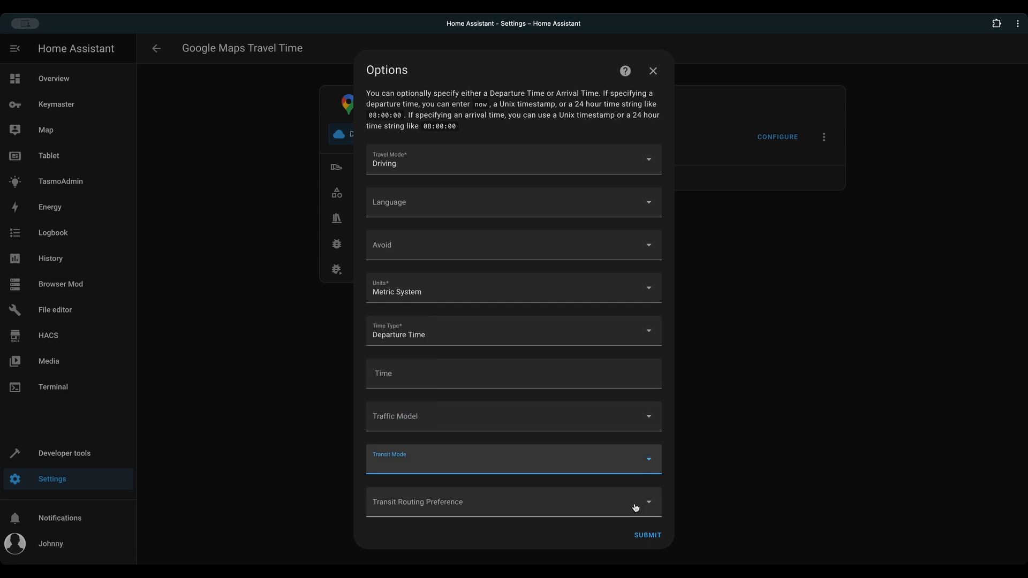
{"action": "left_click", "coordinate": [653, 505]}
{"action": "left_click", "coordinate": [651, 504]}
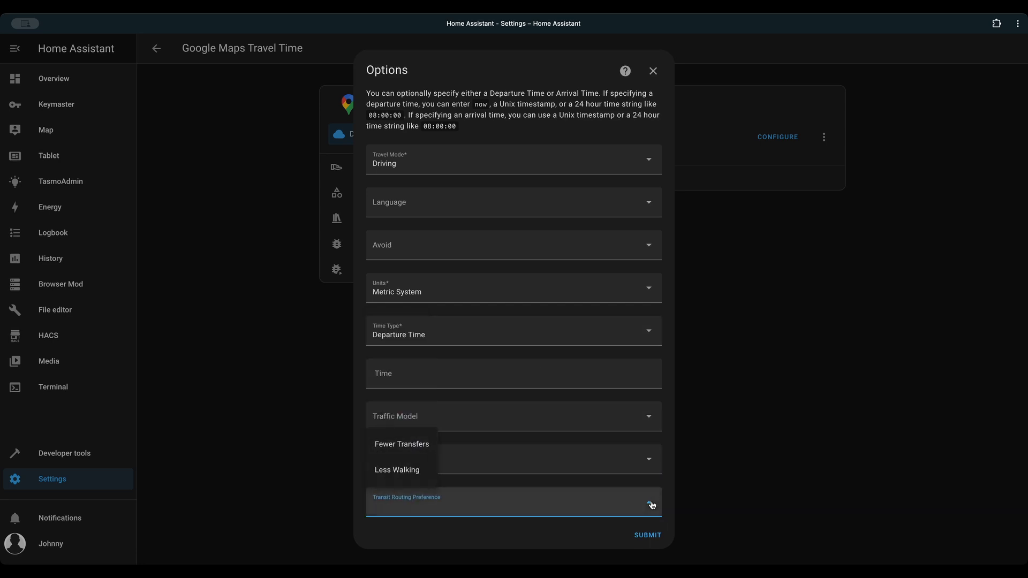
{"action": "left_click", "coordinate": [654, 73]}
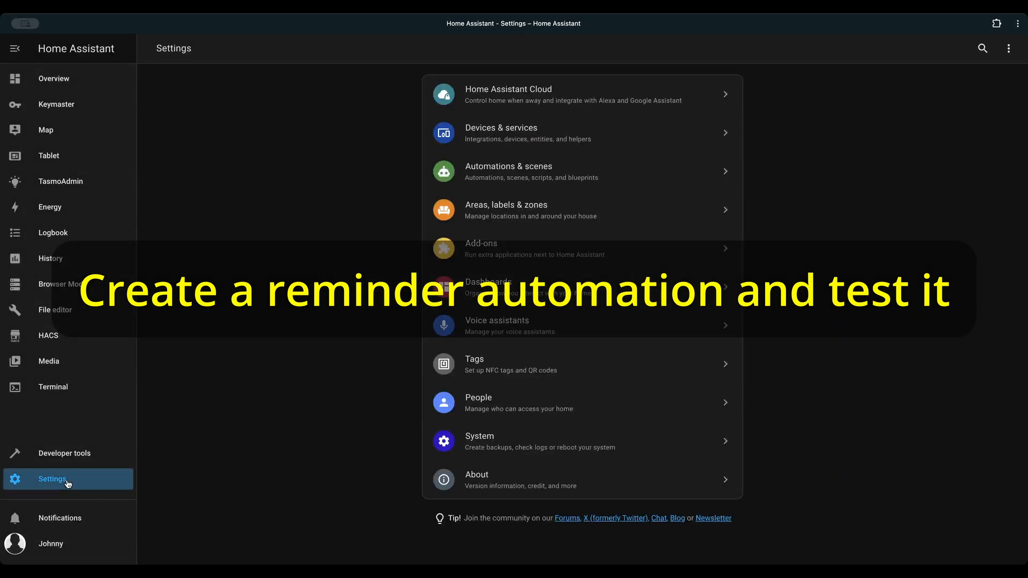
- Create a Date and/or time helper named "work time" with the mdi:briefcase icon and Time input, then set it to 9:00 AM
{"action": "left_click", "coordinate": [564, 139]}
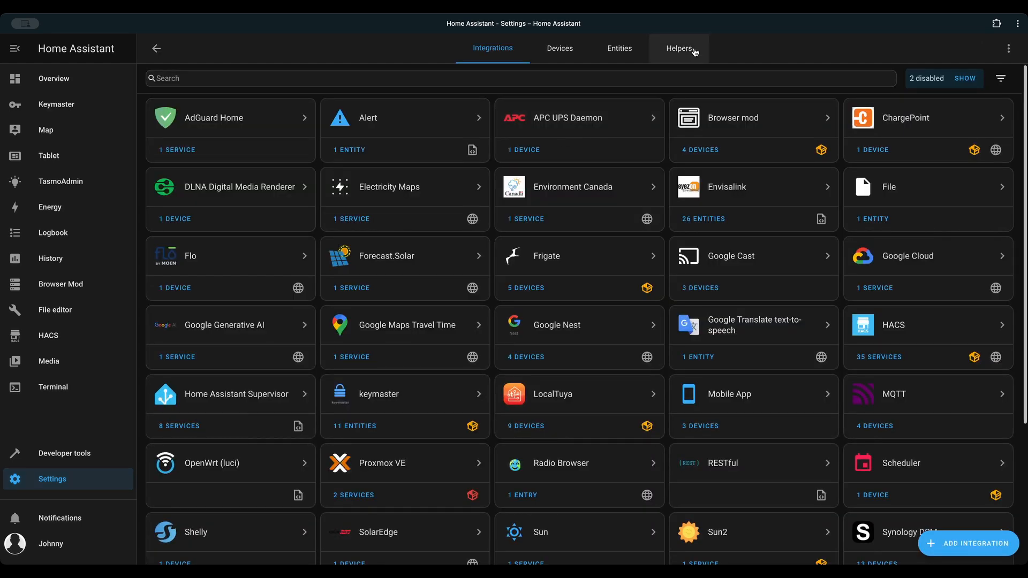
{"action": "left_click", "coordinate": [681, 51]}
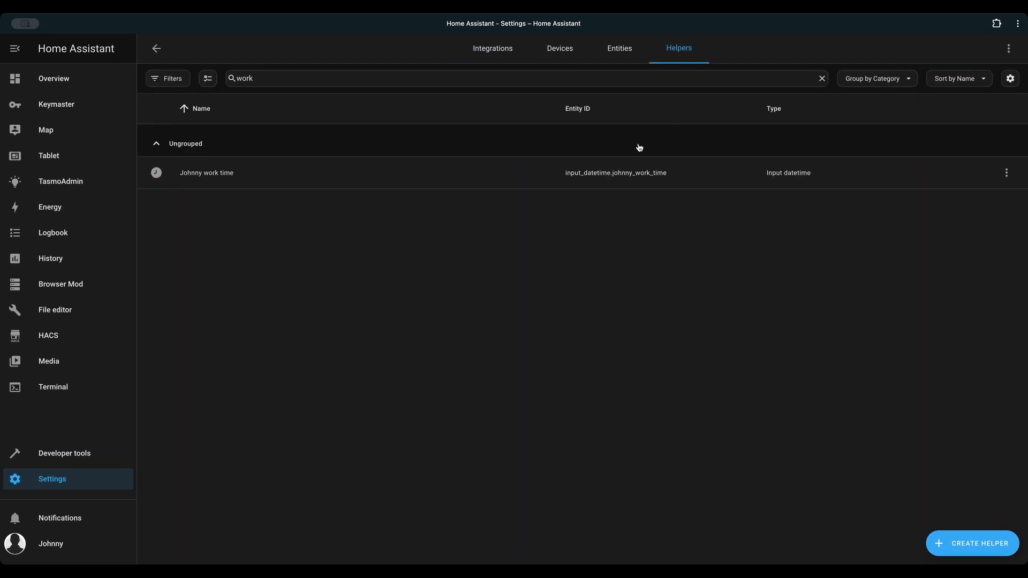
{"action": "left_click", "coordinate": [982, 545]}
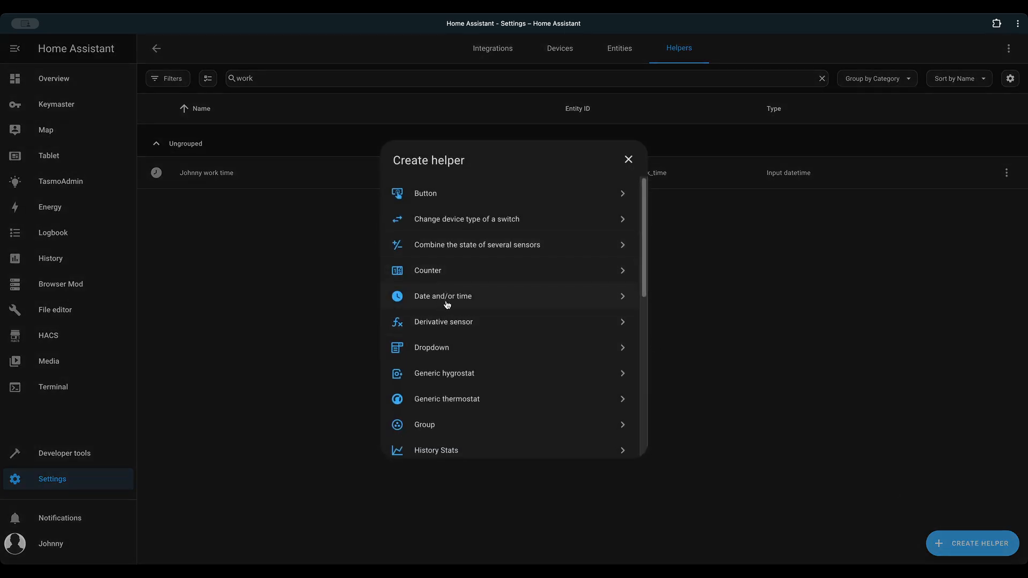
{"action": "left_click", "coordinate": [467, 301]}
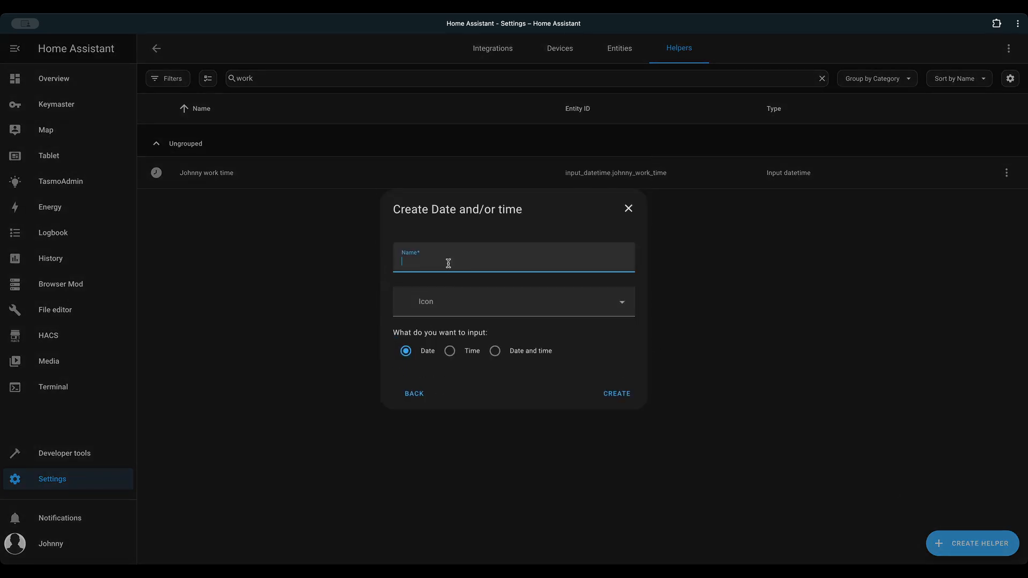
{"action": "type", "text": "work time"}
{"action": "left_click", "coordinate": [467, 300]}
{"action": "type", "text": "work"}
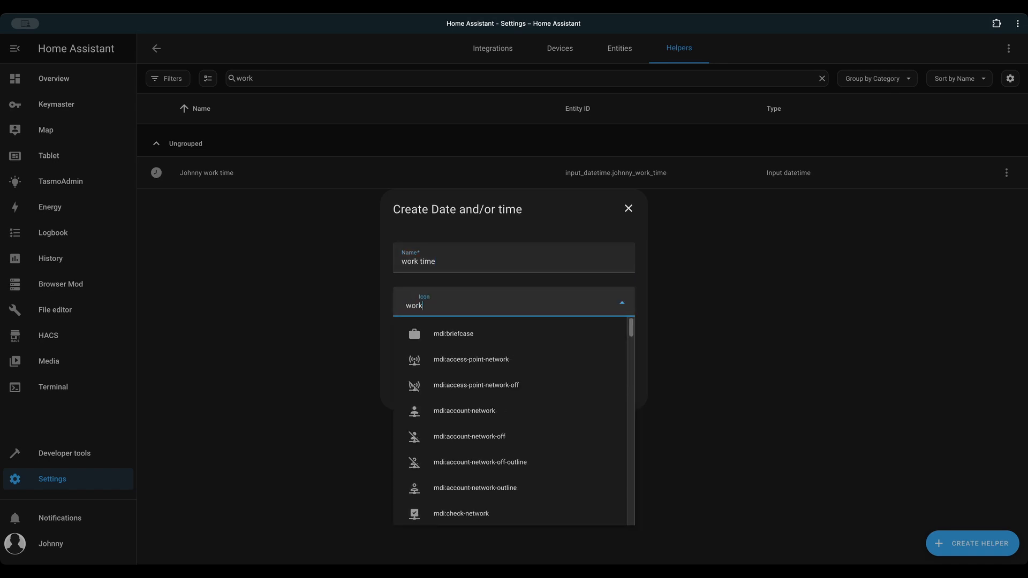
{"action": "left_click", "coordinate": [470, 333]}
{"action": "left_click", "coordinate": [451, 352]}
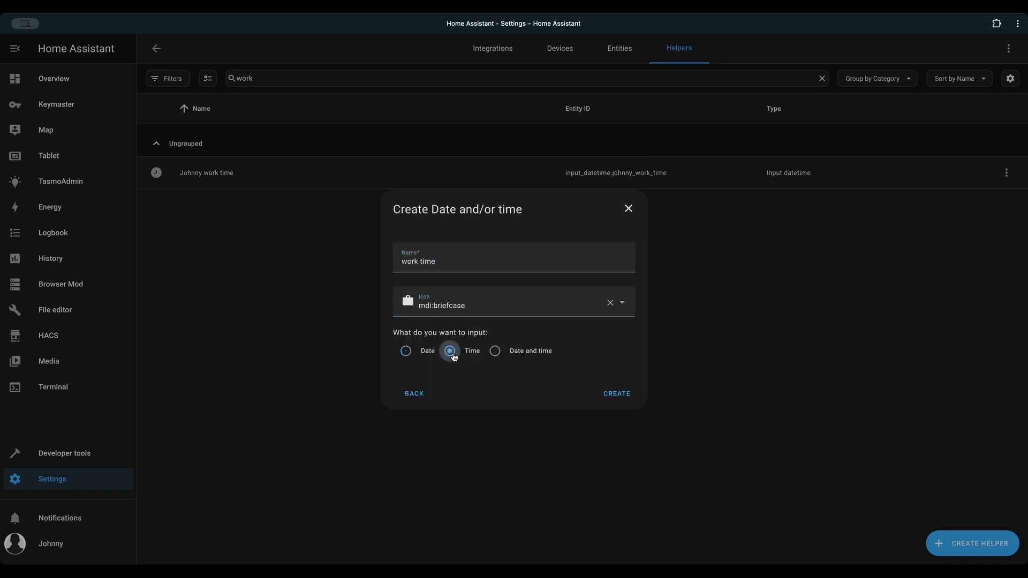
{"action": "left_click", "coordinate": [617, 394]}
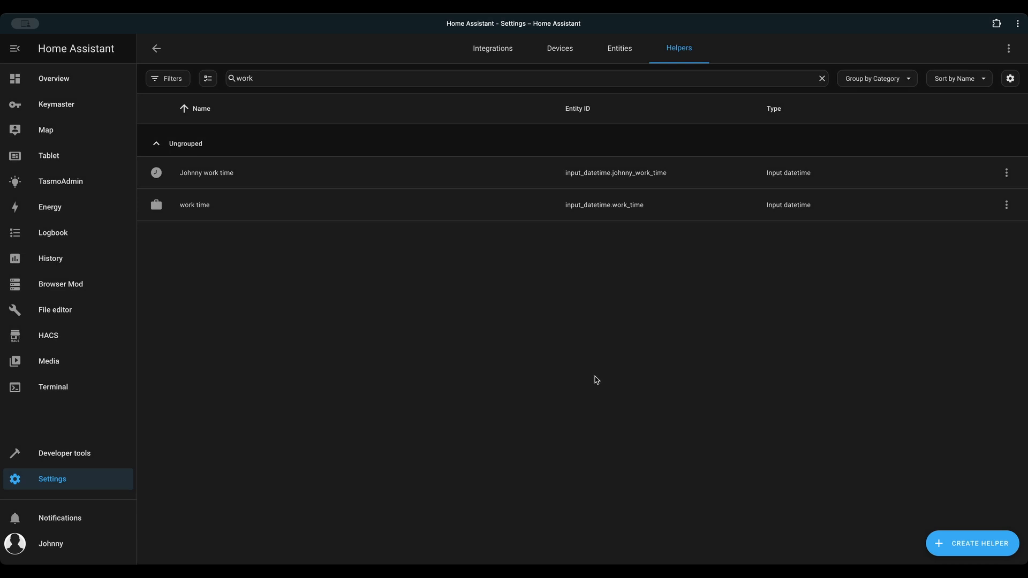
{"action": "left_click", "coordinate": [502, 209]}
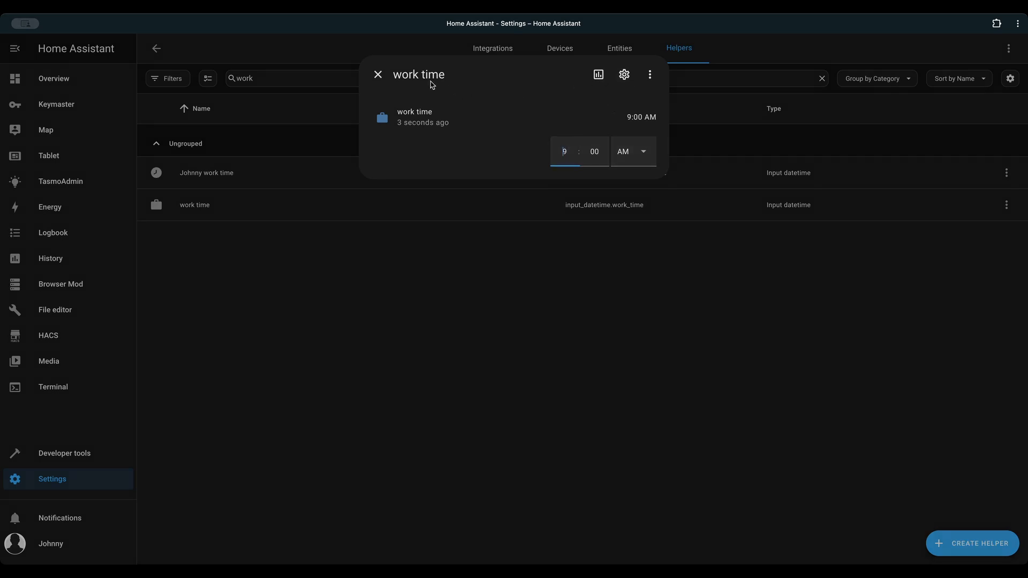
{"action": "left_click", "coordinate": [377, 78]}
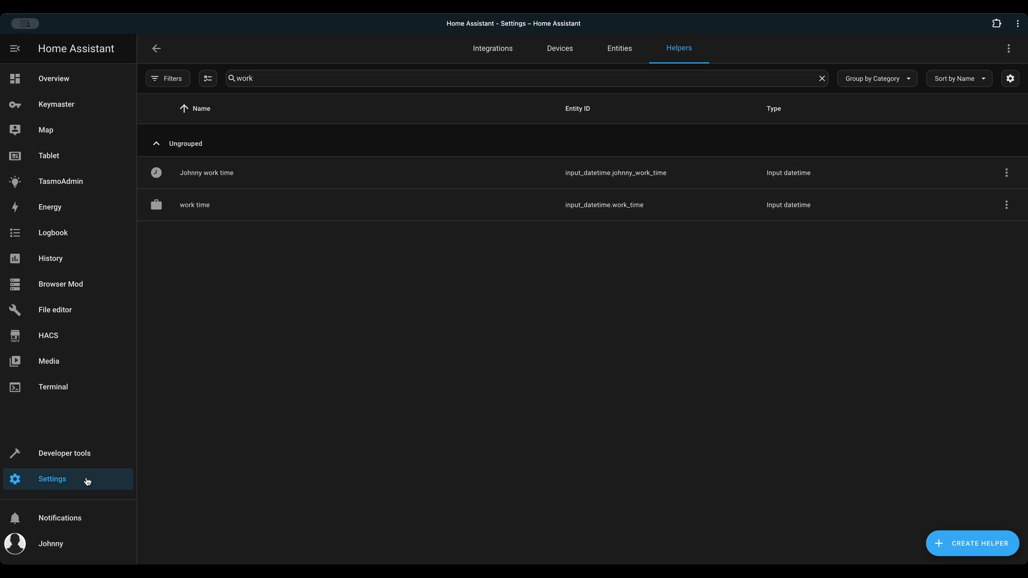
- Start a new empty automation from scratch in Automations & scenes
{"action": "left_click", "coordinate": [87, 482]}
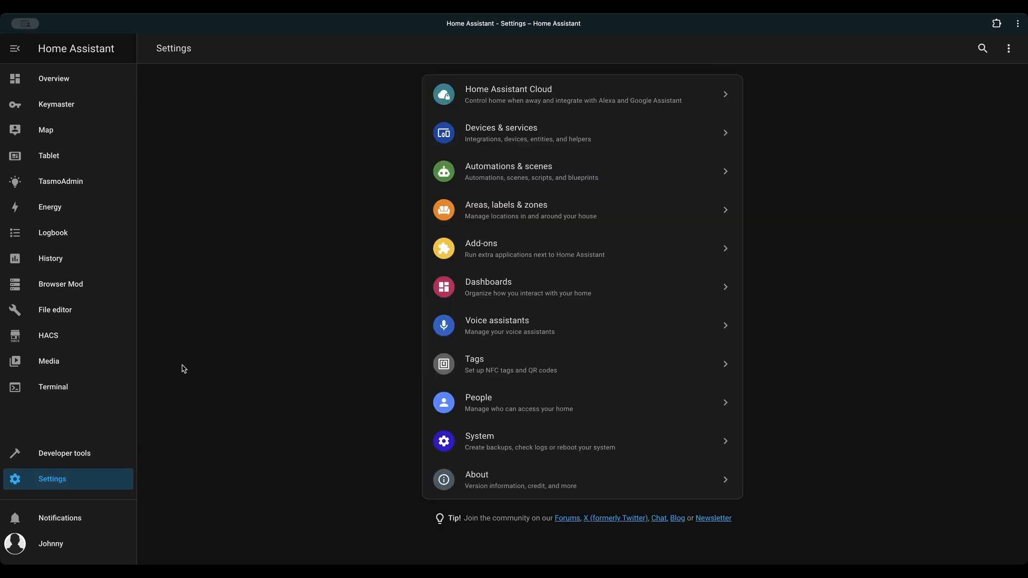
{"action": "left_click", "coordinate": [667, 176]}
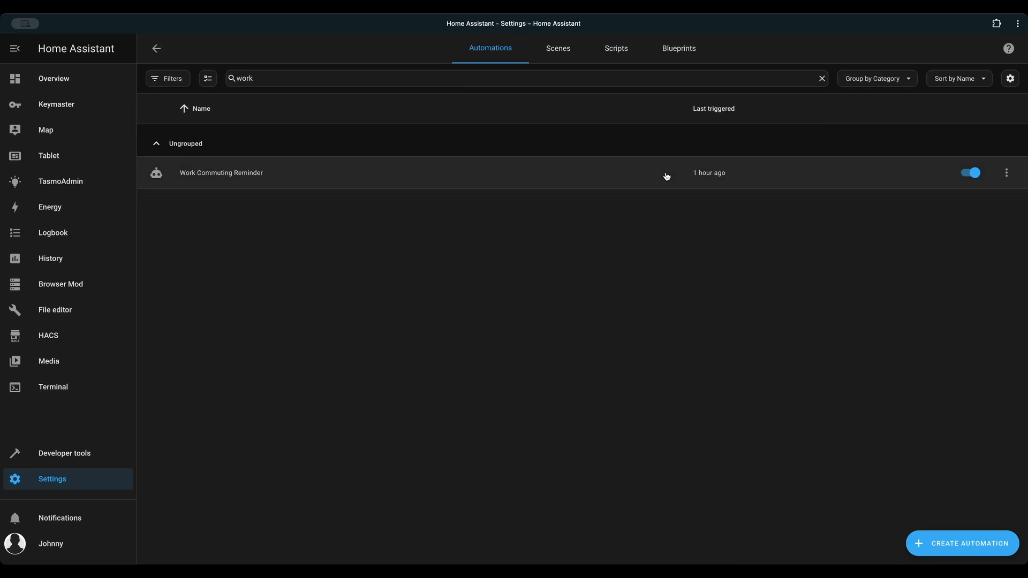
{"action": "left_click", "coordinate": [970, 548]}
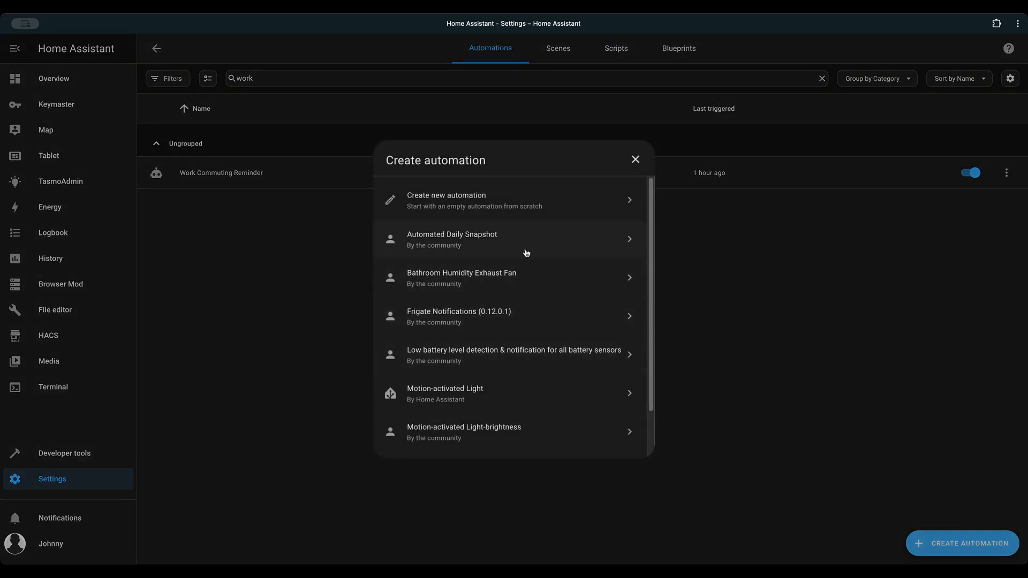
{"action": "left_click", "coordinate": [552, 206]}
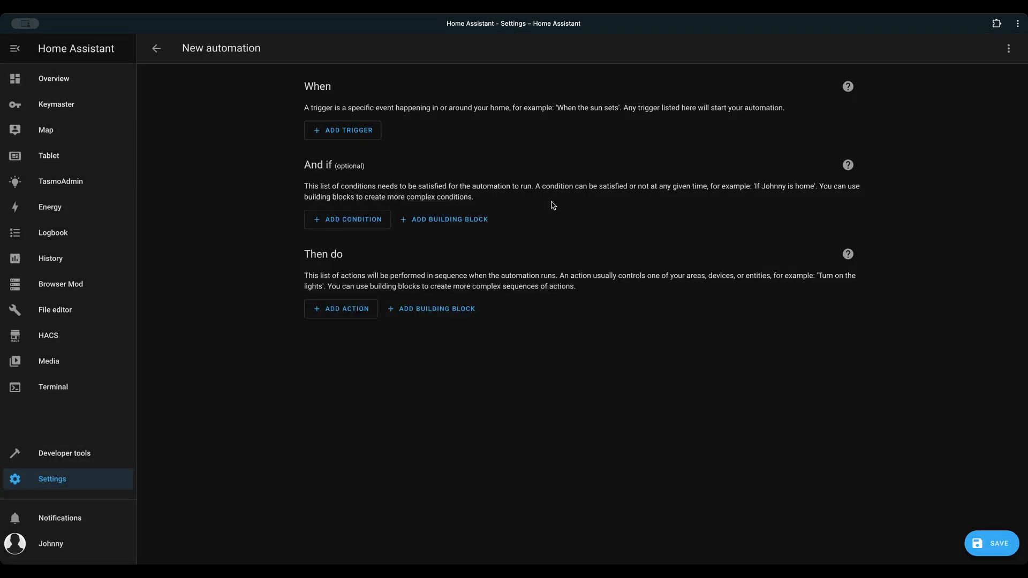
- Add a Template trigger testing whether minutes until the existing personal work time helper, minus sensor.google_travel_time, are <= 0
{"action": "left_click", "coordinate": [360, 134]}
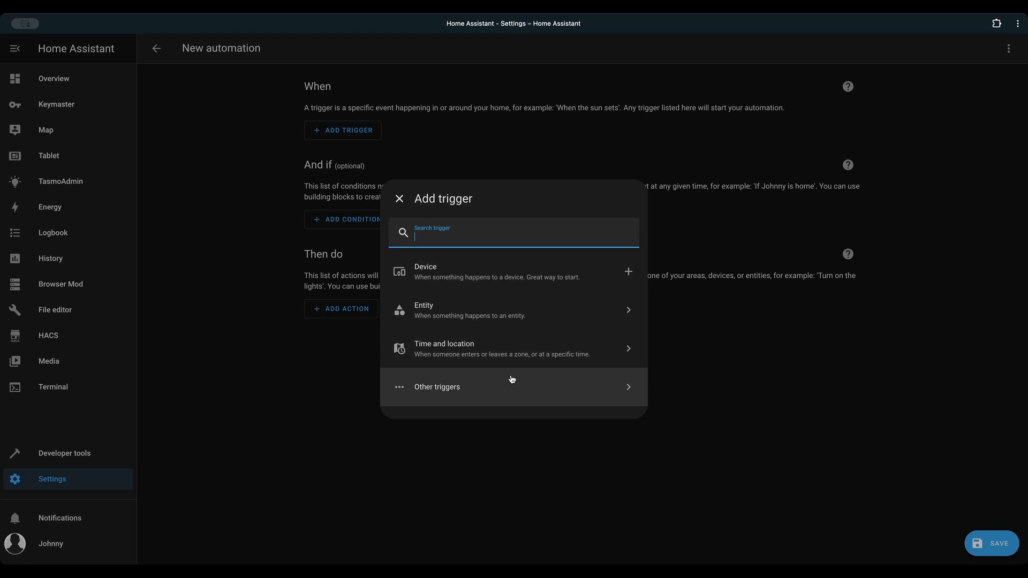
{"action": "type", "text": "templ"}
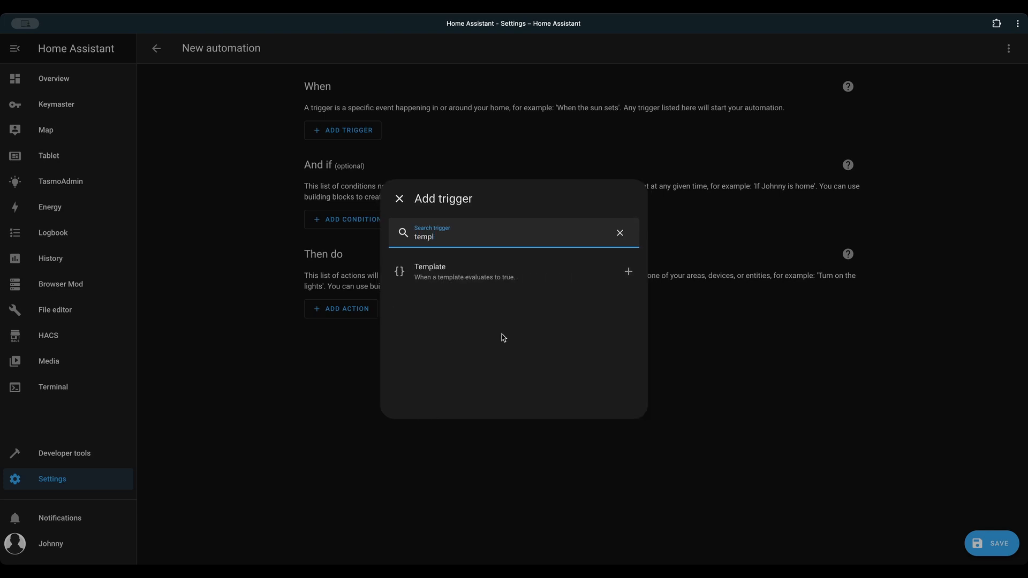
{"action": "left_click", "coordinate": [491, 271]}
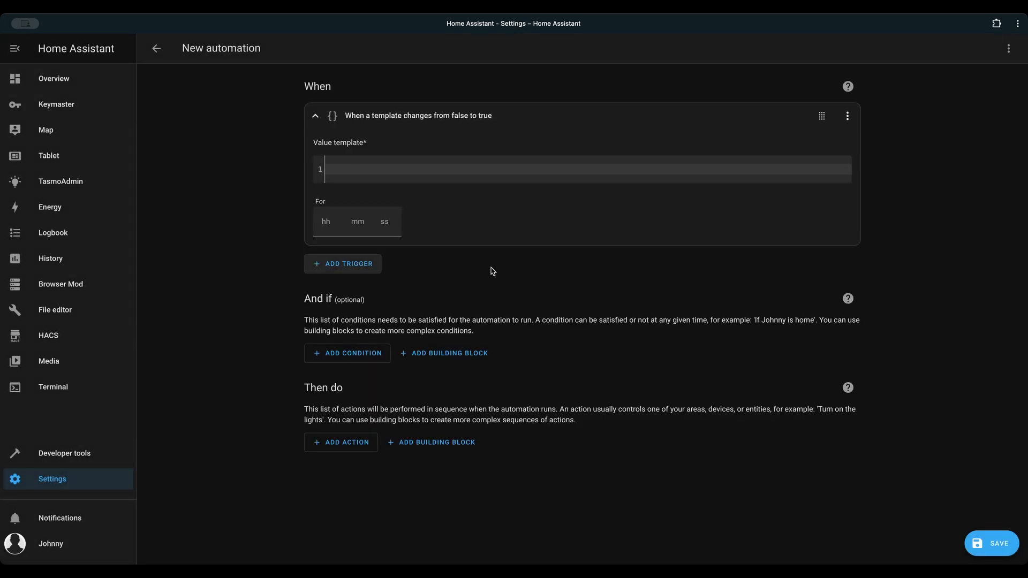
{"action": "type", "text": "{{ ((today_at(states('input_datetime.johnny_work_time')) - now()).total_seconds() / 60) | int - states('sensor.google_travel_time') | int <= 0 }}"}
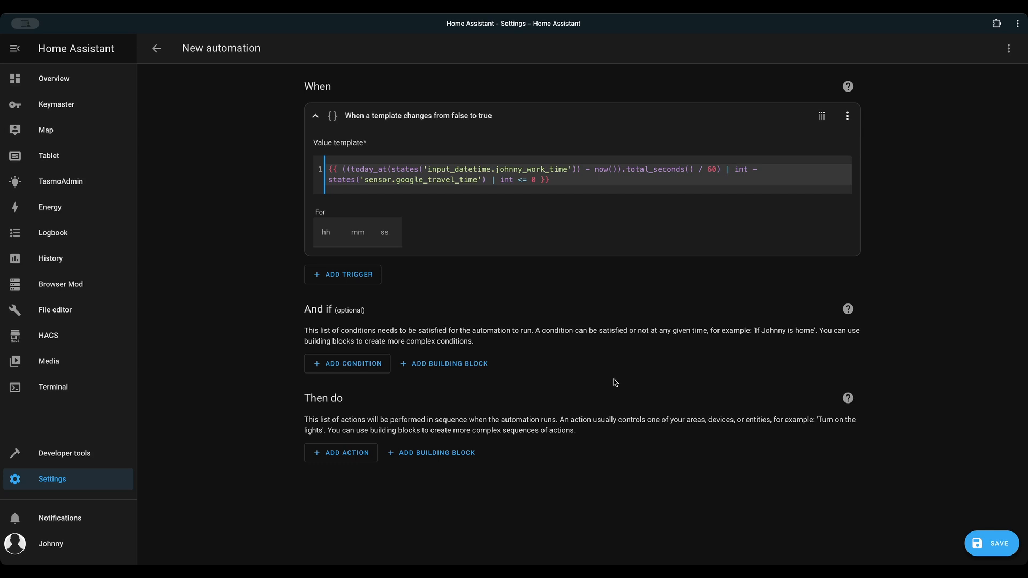
- Add the "Notifications: Send a notification" action to the automation
{"action": "left_click", "coordinate": [358, 459]}
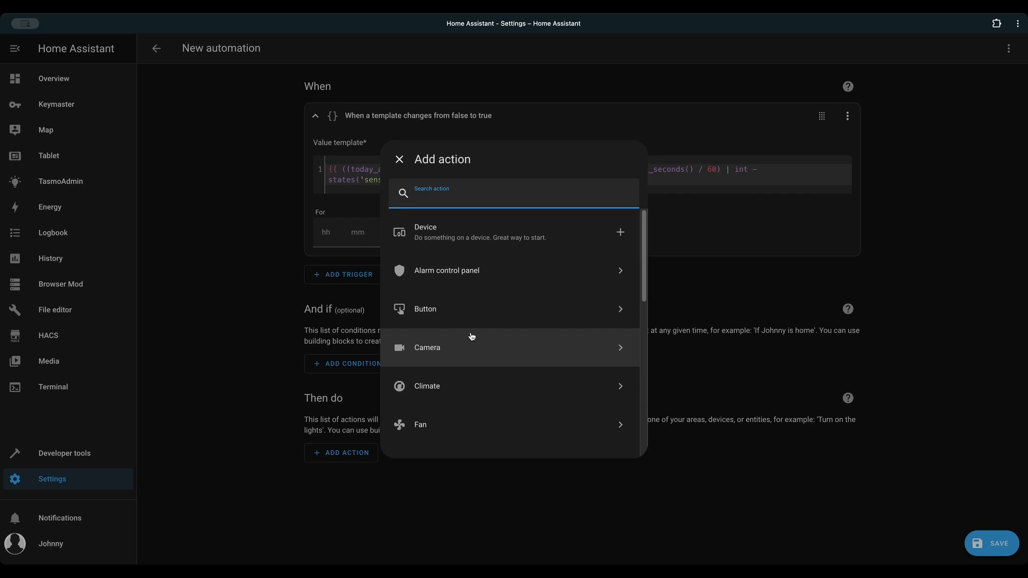
{"action": "type", "text": "notification"}
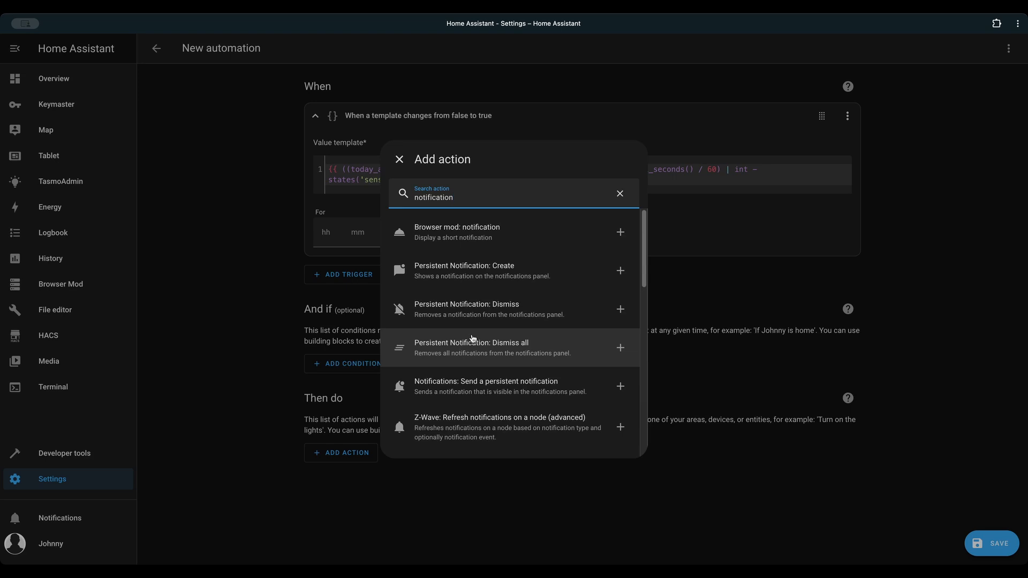
{"action": "scroll", "coordinate": [517, 395], "scroll_direction": "down", "scroll_amount": 1}
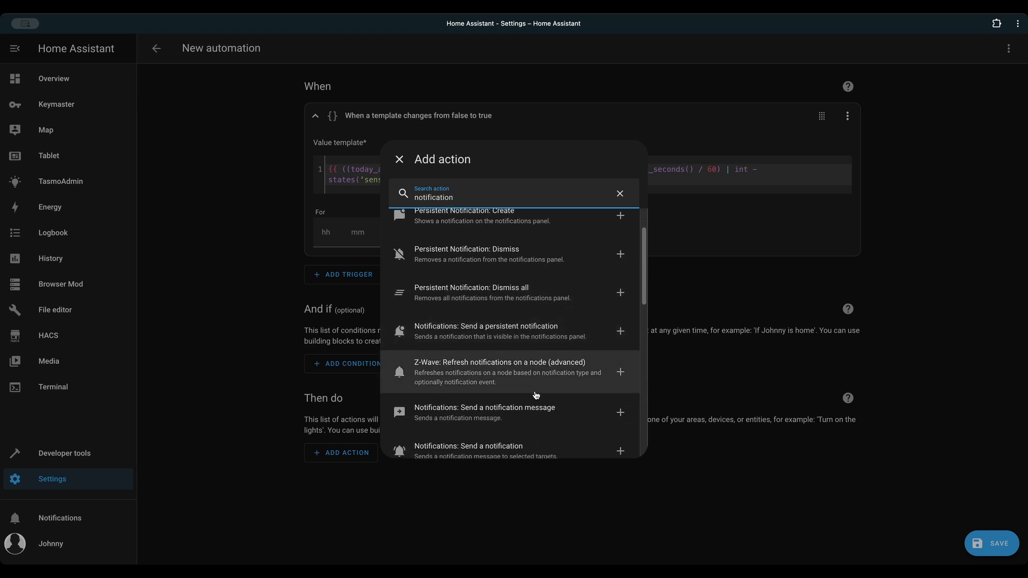
{"action": "scroll", "coordinate": [536, 396], "scroll_direction": "down", "scroll_amount": 1}
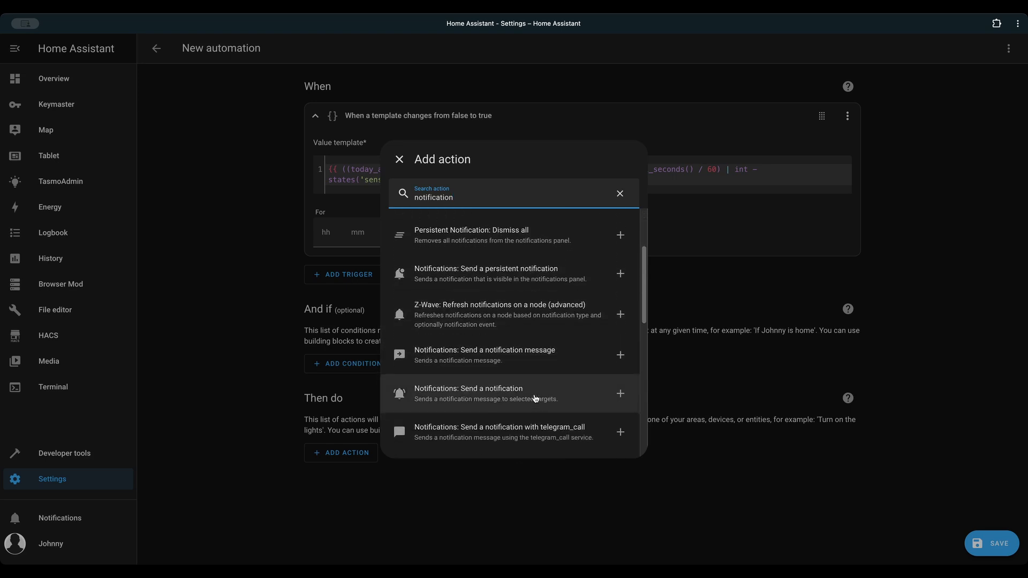
{"action": "left_click", "coordinate": [536, 395]}
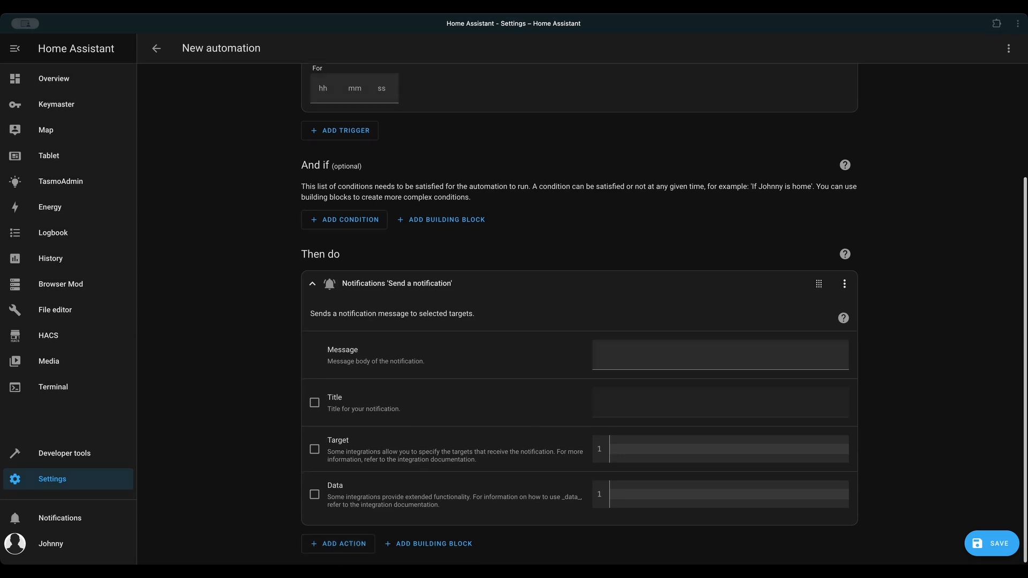
- Set the notification message to "Take off now! You are running late for work at" the work time helper's state, plus "Commuting time is" sensor.google_travel_time "mins."
{"action": "left_click", "coordinate": [648, 348]}
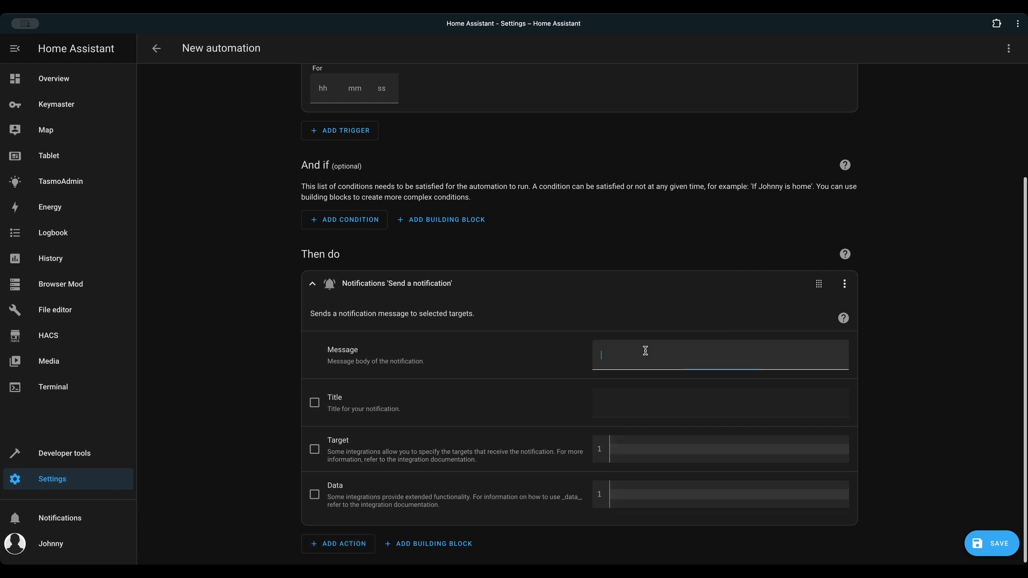
{"action": "left_click", "coordinate": [676, 402]}
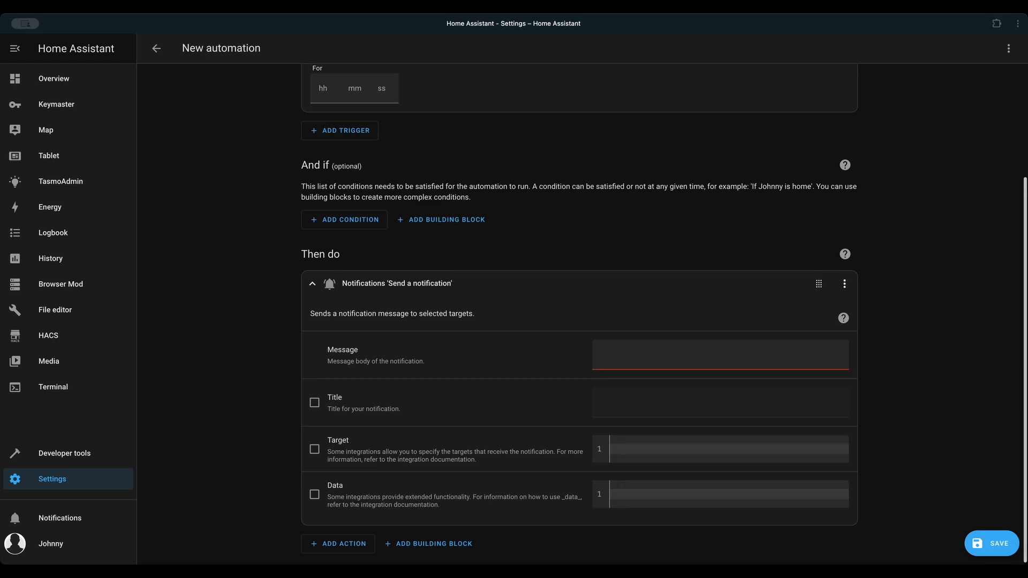
{"action": "left_click", "coordinate": [652, 357]}
{"action": "type", "text": "Take off now! You are running late for work at {{ states('input_datetime.johnny_work_time') }}! Commuting time is {{ states('sensor.google_travel_time') }} mins."}
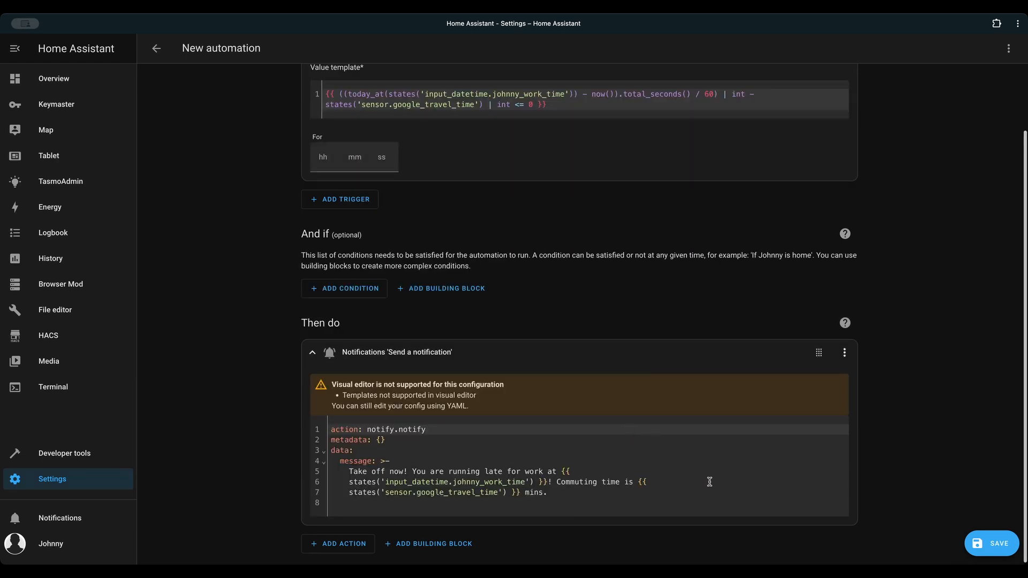
- Add the line "title: Travel Time Reminder" below the message in the notification action's YAML
{"action": "left_click", "coordinate": [594, 504]}
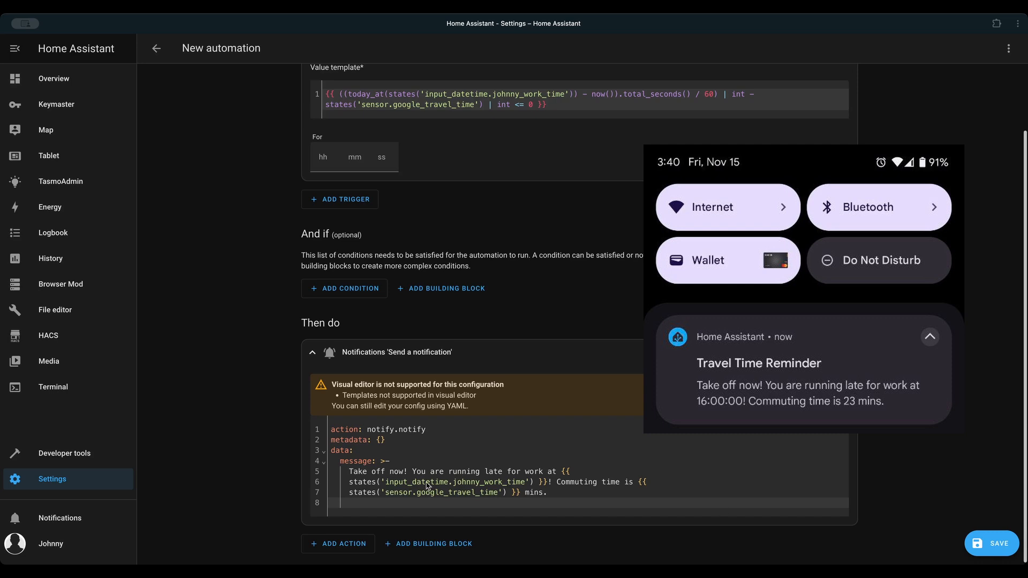
{"action": "left_click", "coordinate": [558, 507]}
{"action": "type", "text": "title: Travel Time Reminder"}
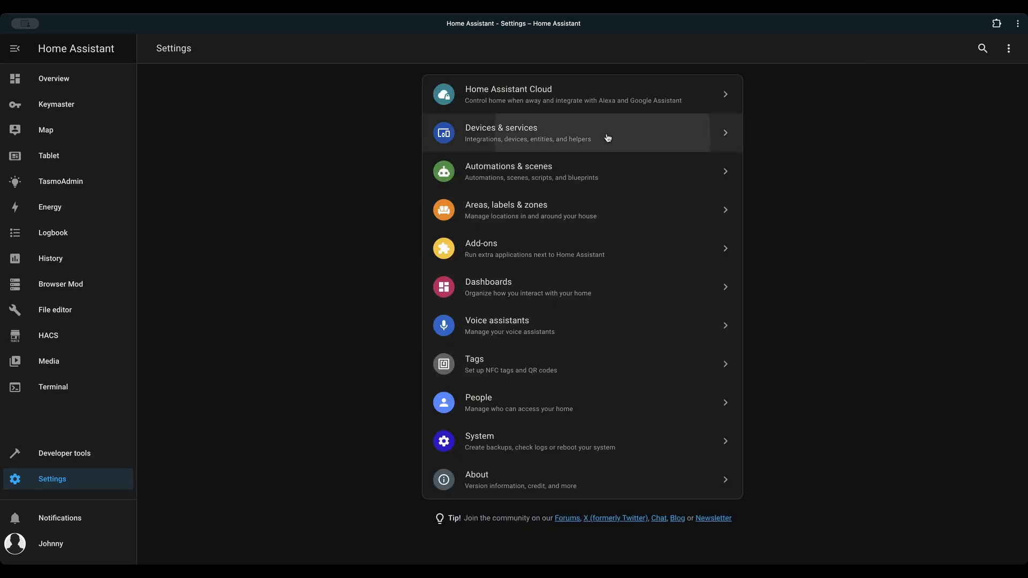
- Find the Waze brand in Devices & services, start adding the Waze Travel Time integration and open its region choices
{"action": "left_click", "coordinate": [615, 137]}
{"action": "left_click", "coordinate": [959, 549]}
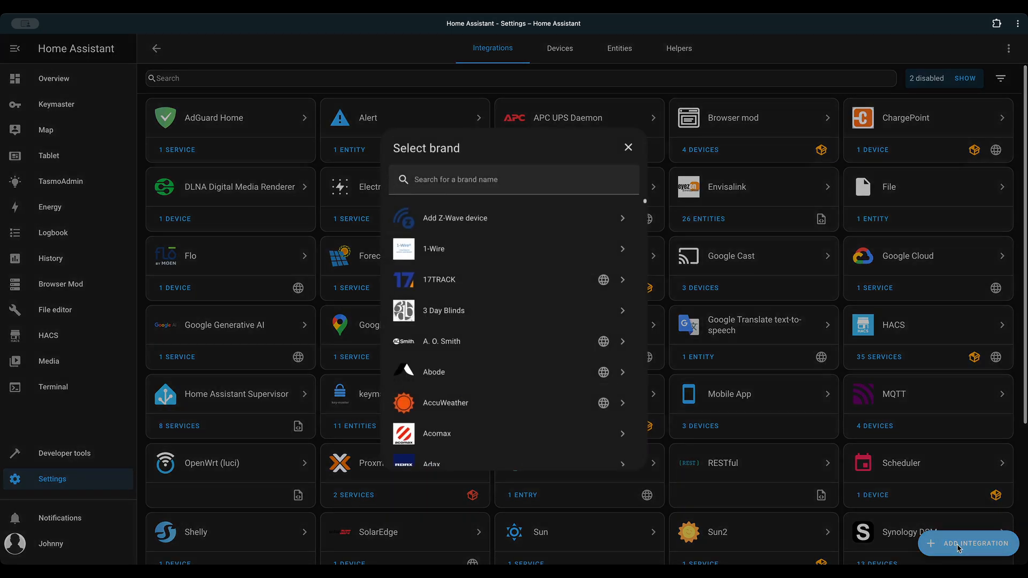
{"action": "type", "text": "waze"}
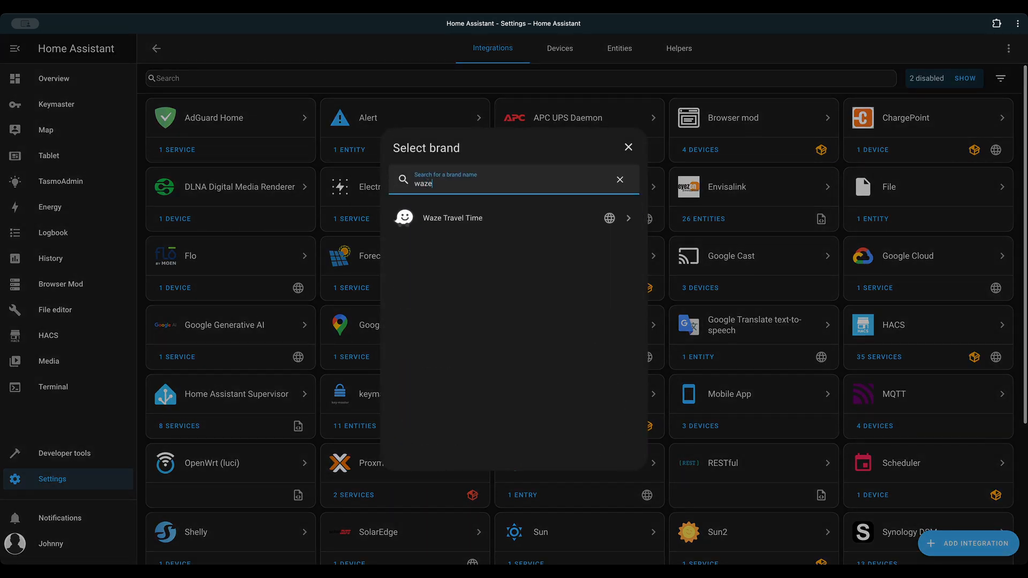
{"action": "left_click", "coordinate": [478, 220]}
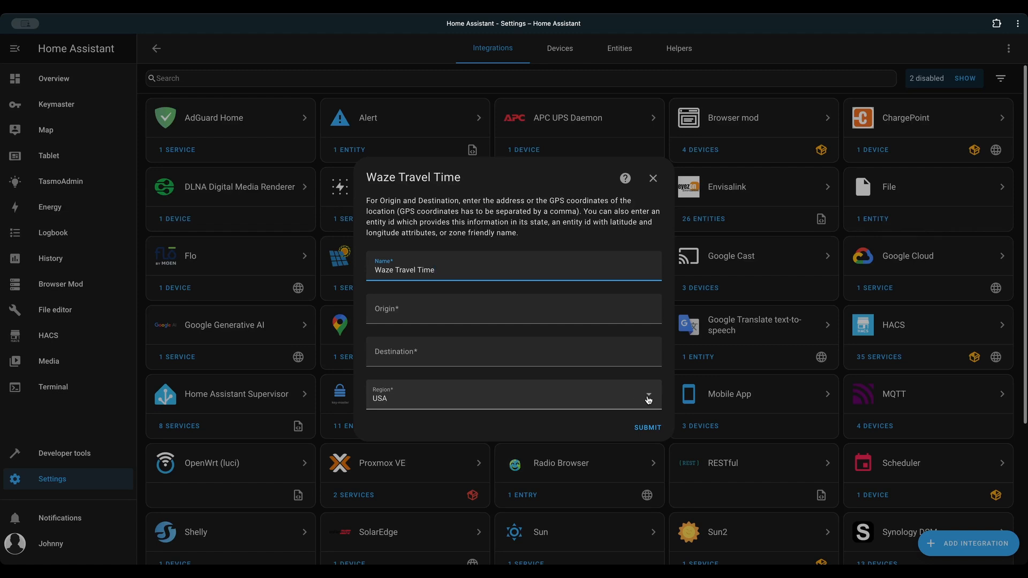
{"action": "left_click", "coordinate": [649, 400]}
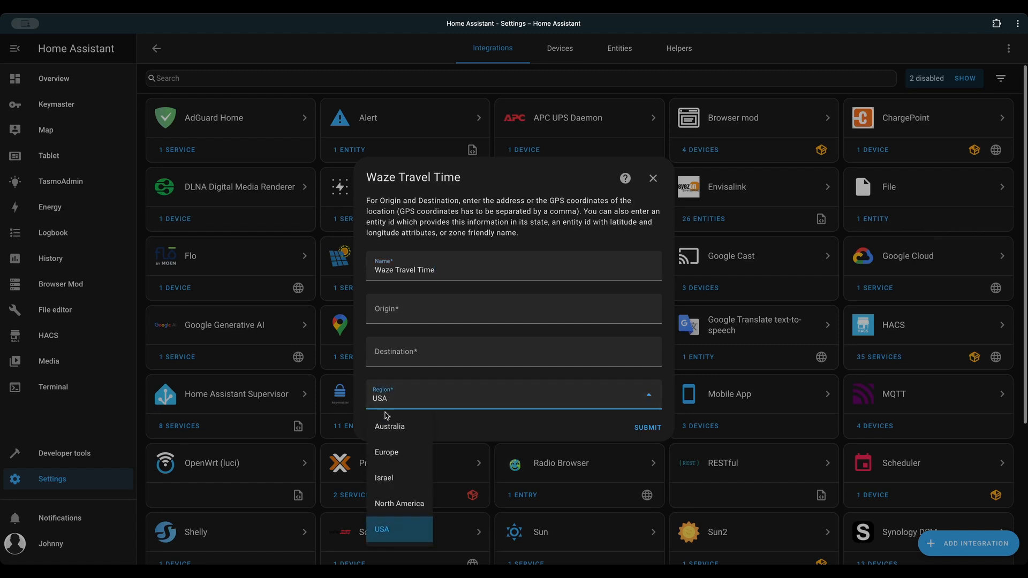